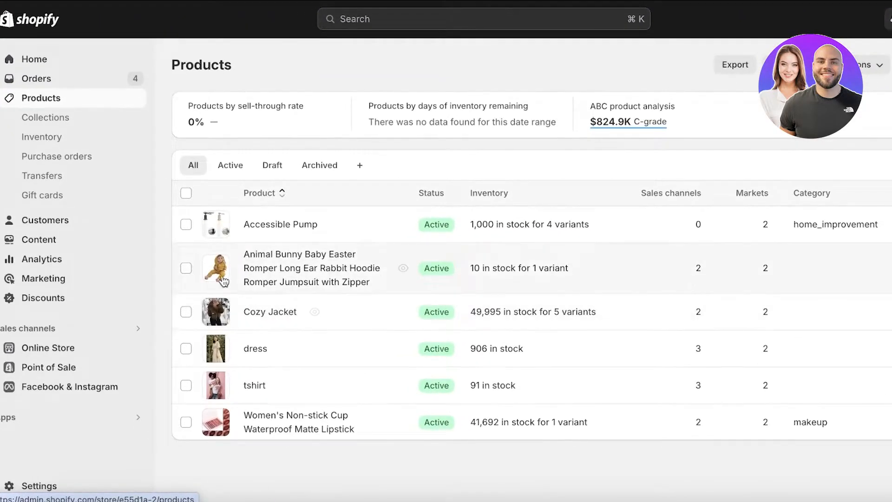
Open the Cozy Jacket product and look through its details and variants.
click(256, 313)
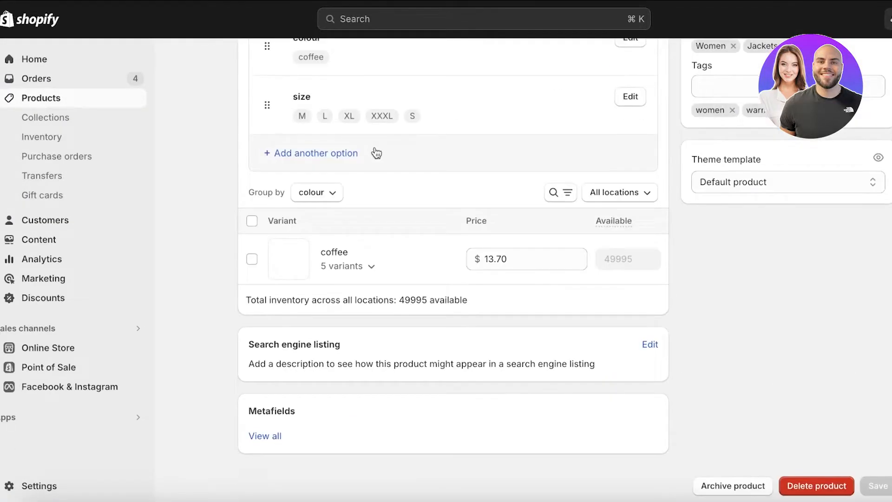
scroll(375, 154, up, 12)
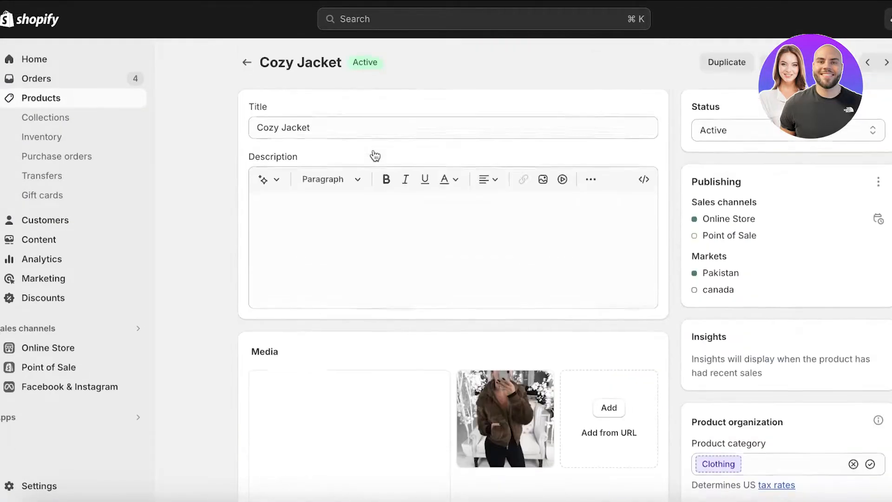
scroll(753, 332, down, 9)
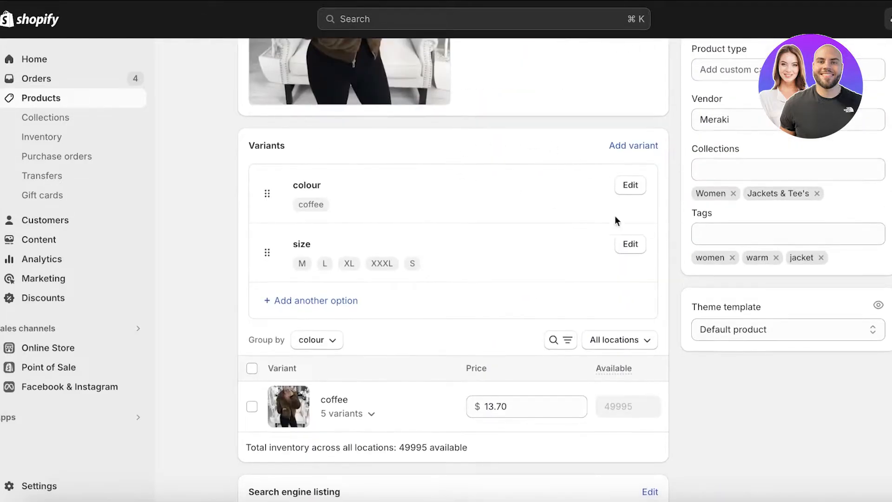
scroll(489, 253, up, 10)
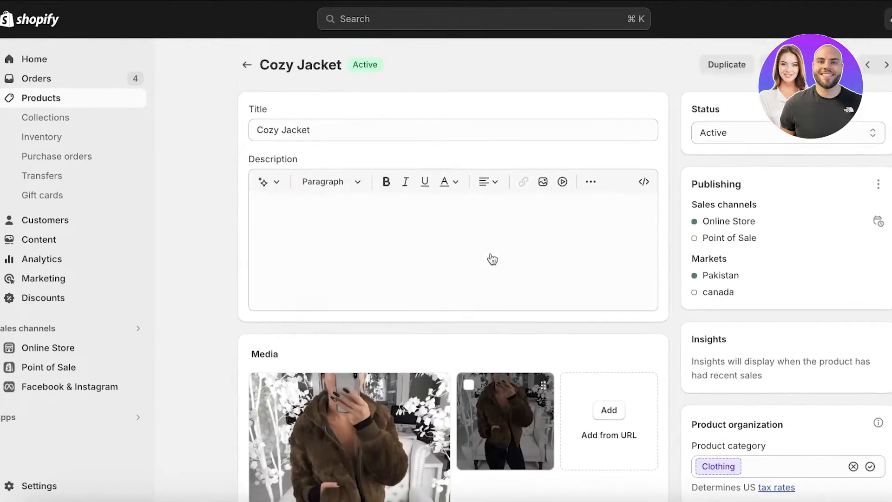
Go to the Online Store themes and open the current Dawn theme for customization.
click(57, 352)
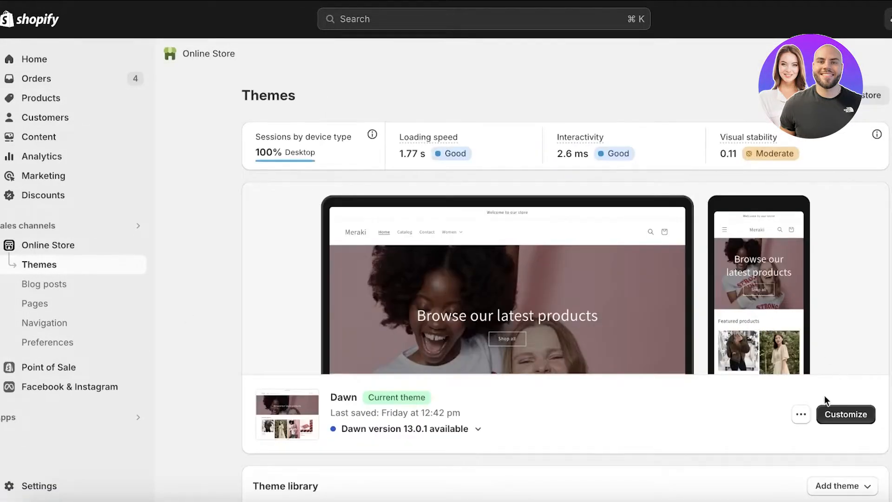
scroll(676, 308, down, 1)
scroll(676, 307, down, 4)
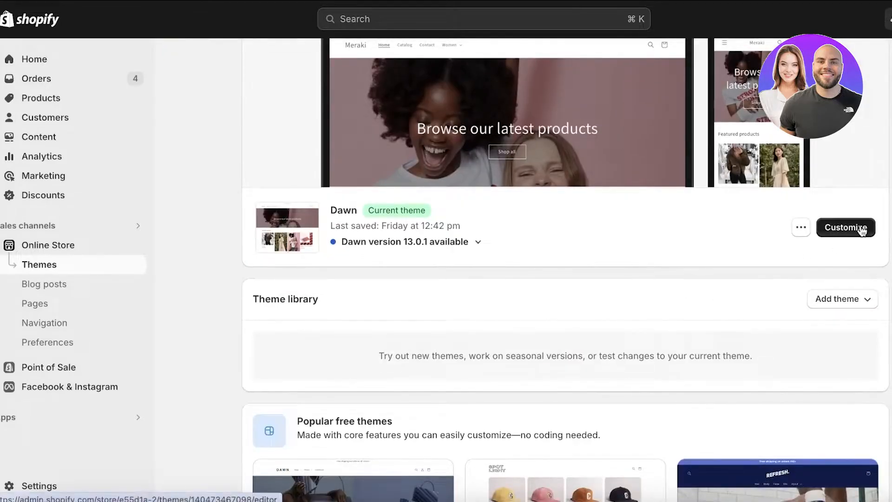
click(861, 228)
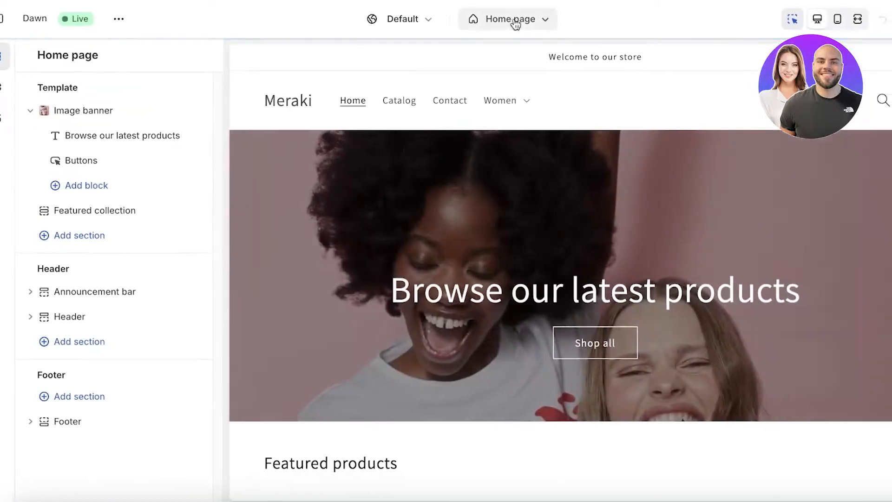
Switch the theme editor from the home page to the Default product template and review the page preview.
click(521, 19)
click(468, 121)
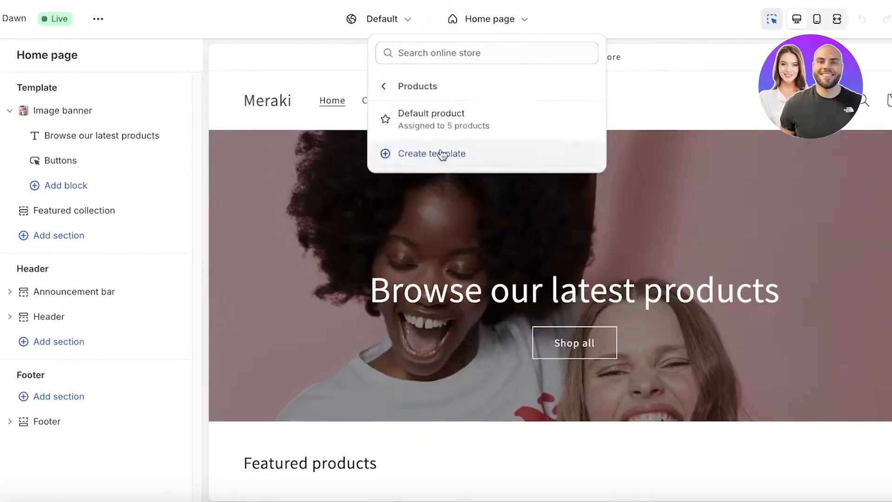
click(441, 122)
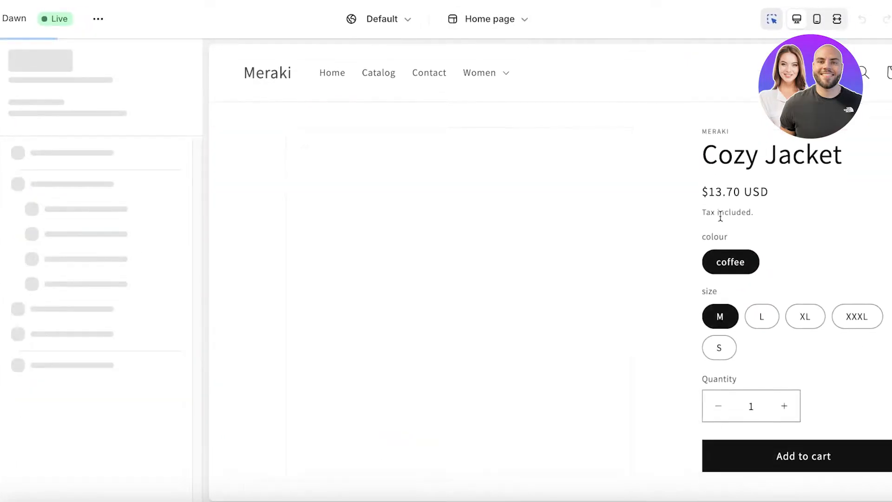
scroll(730, 259, down, 6)
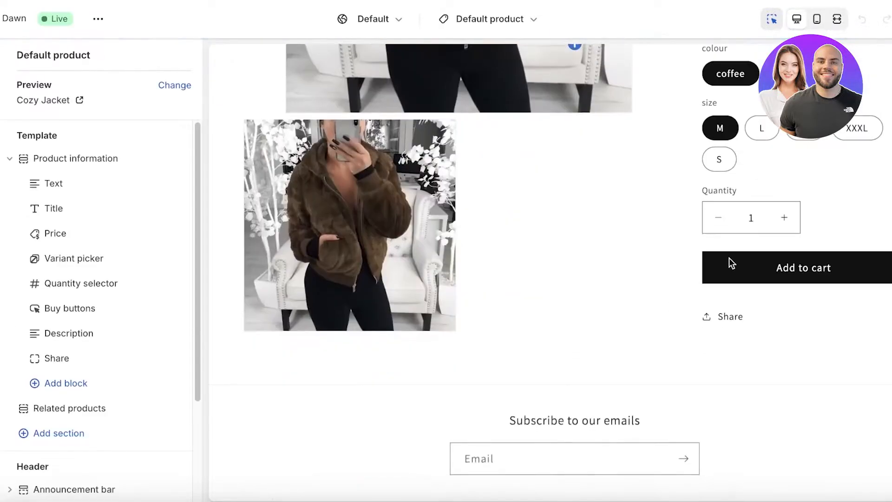
scroll(726, 259, up, 5)
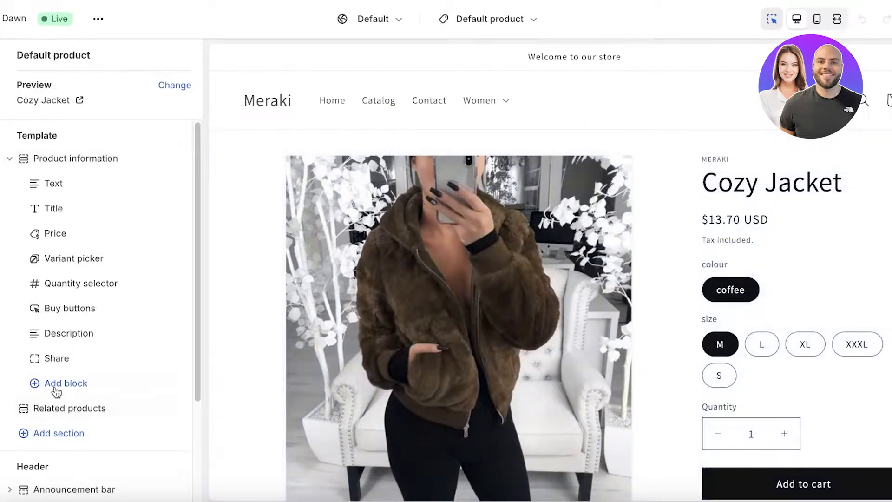
Add a text block to the product information section and set its text to "100%. Organic Cotton".
click(55, 387)
click(249, 284)
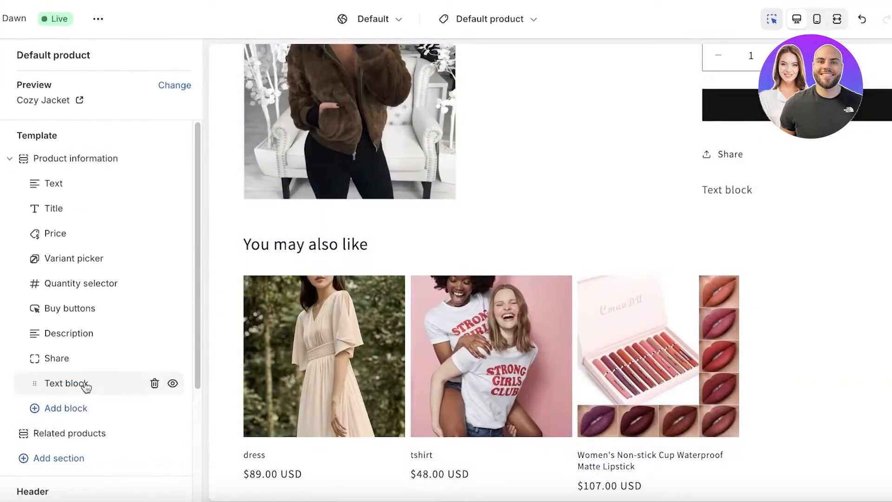
click(82, 383)
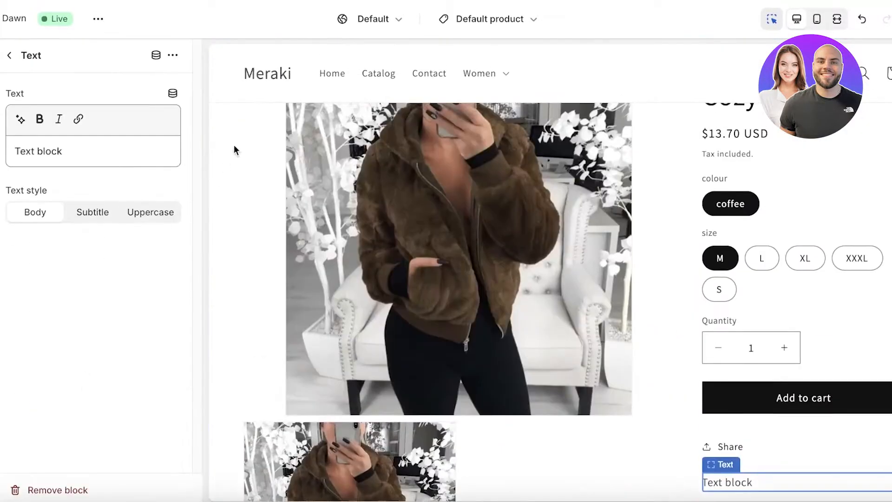
triple_click(88, 151)
text(A)
key(BackSpace)
text(100%. Ora)
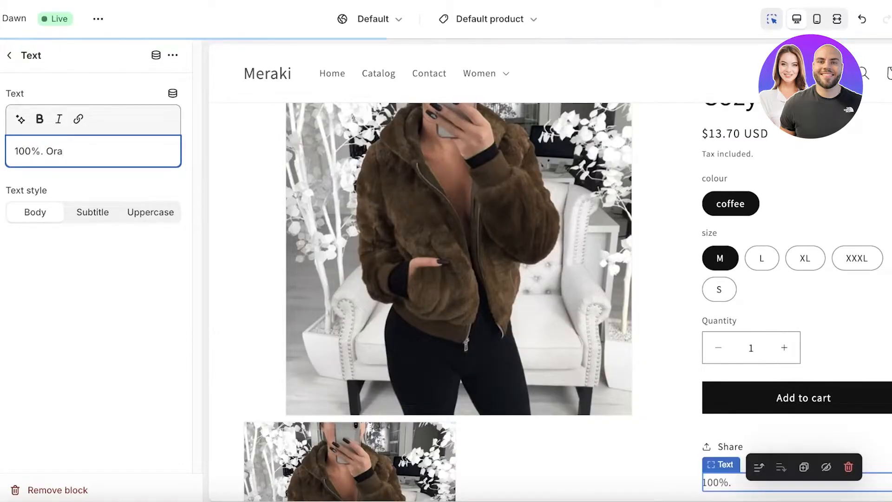
key(BackSpace)
text(ganic Cotton)
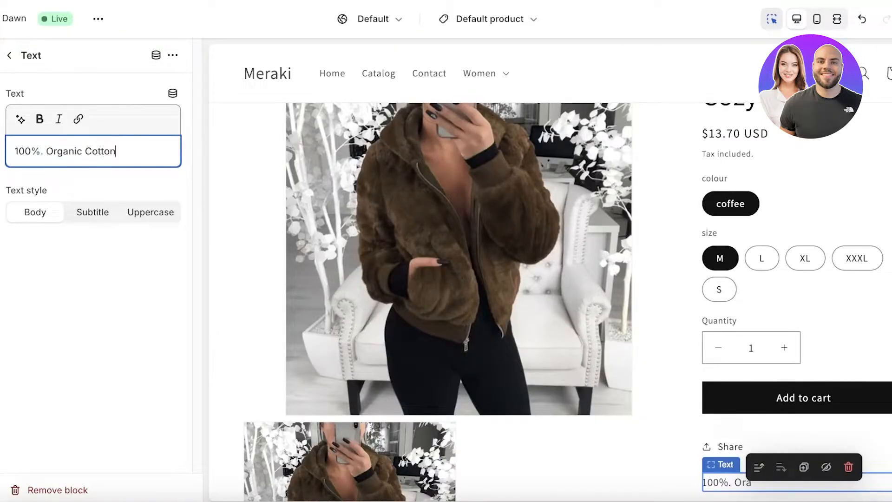
Move the "100%. Organic Cotton" text block directly above the Title block in the product information section.
click(19, 68)
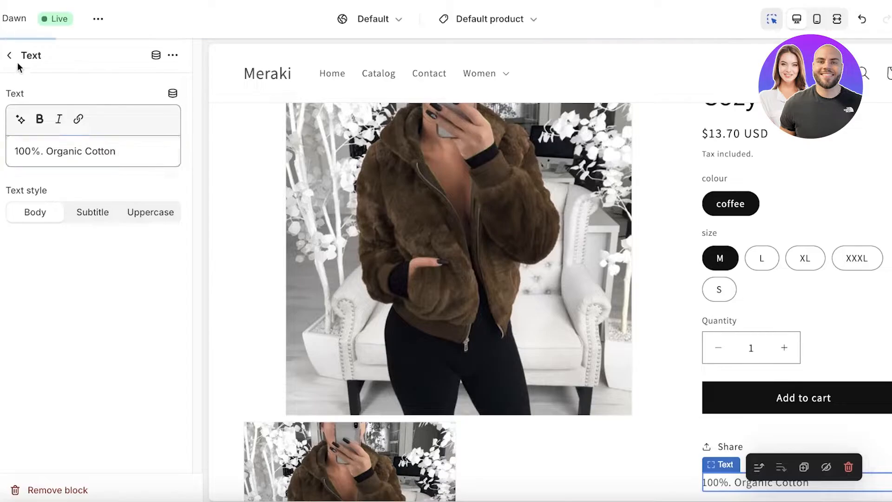
click(10, 57)
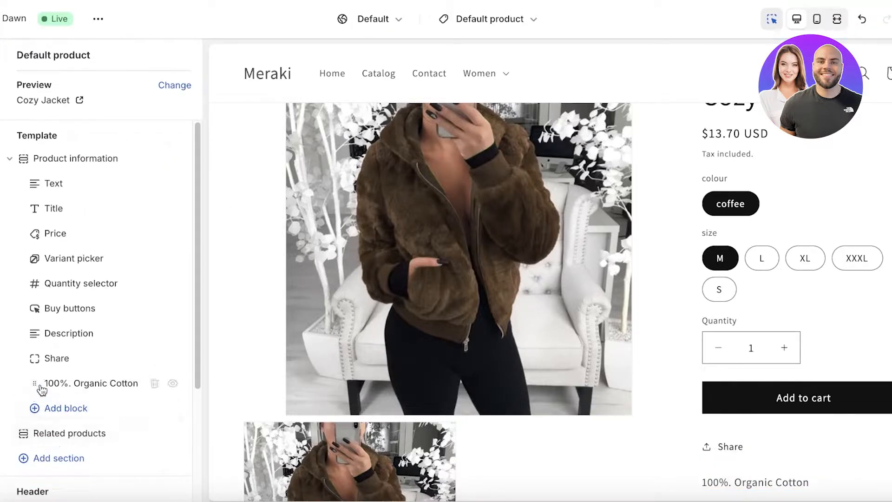
drag(35, 385, 32, 209)
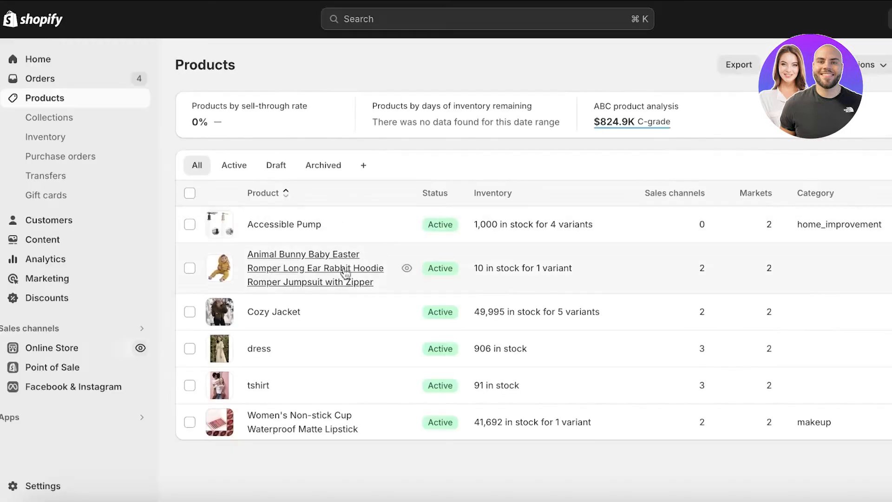
Preview the Animal Bunny Baby Easter Romper product page in the online store and look through it.
click(407, 269)
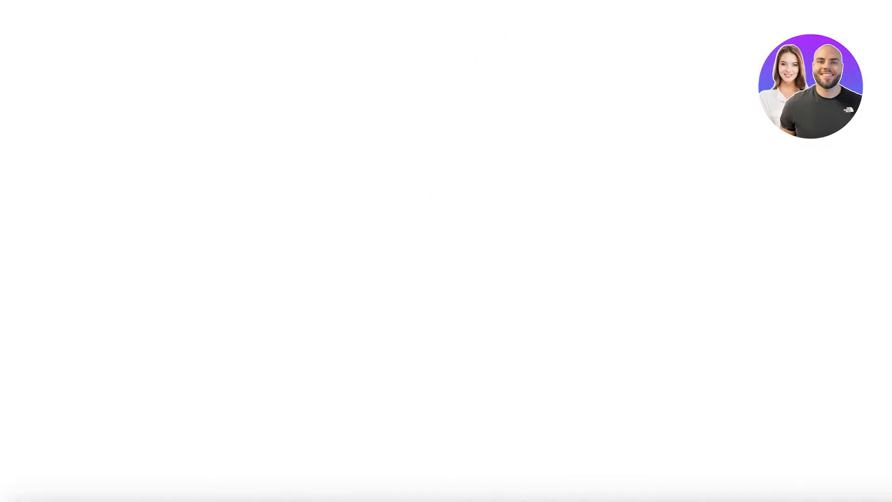
scroll(611, 194, down, 5)
scroll(611, 193, up, 4)
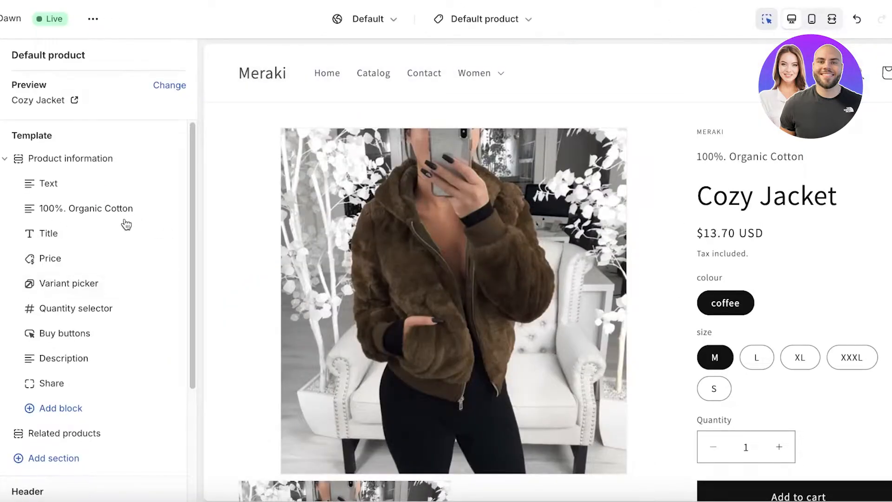
Remove the "100%. Organic Cotton" text block from the product template.
click(147, 208)
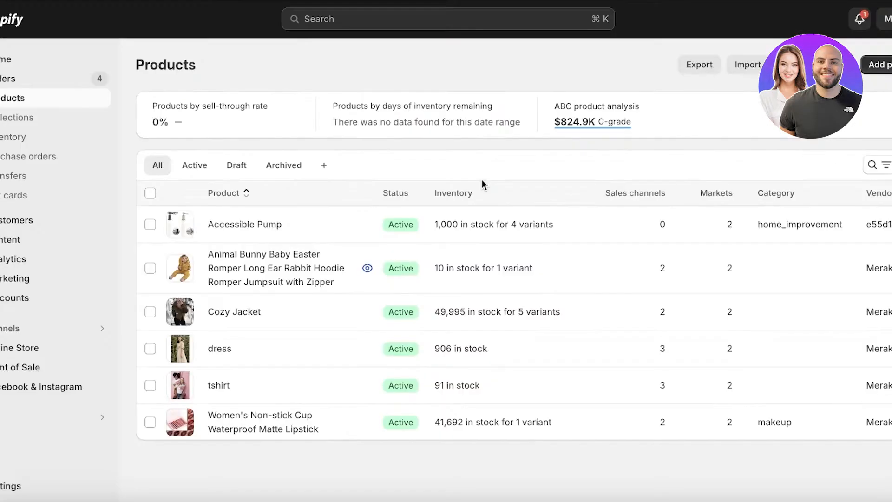
Open the store settings and go to the Custom data page.
click(11, 483)
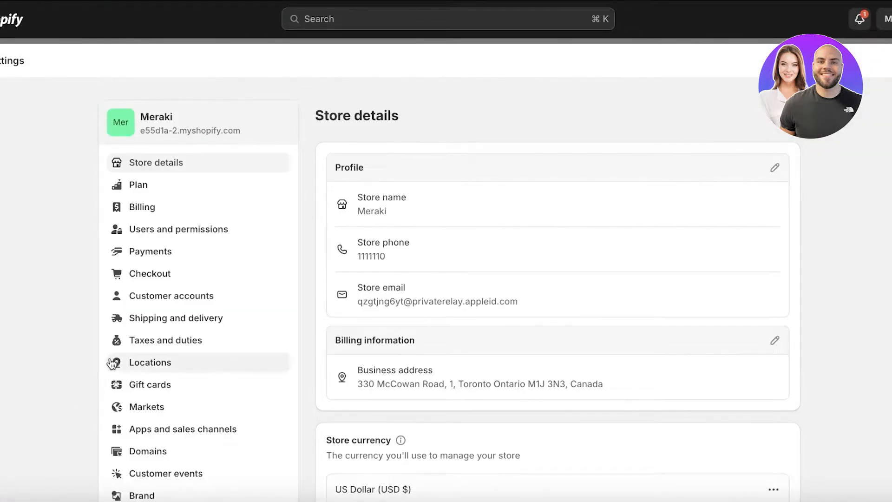
scroll(179, 242, down, 8)
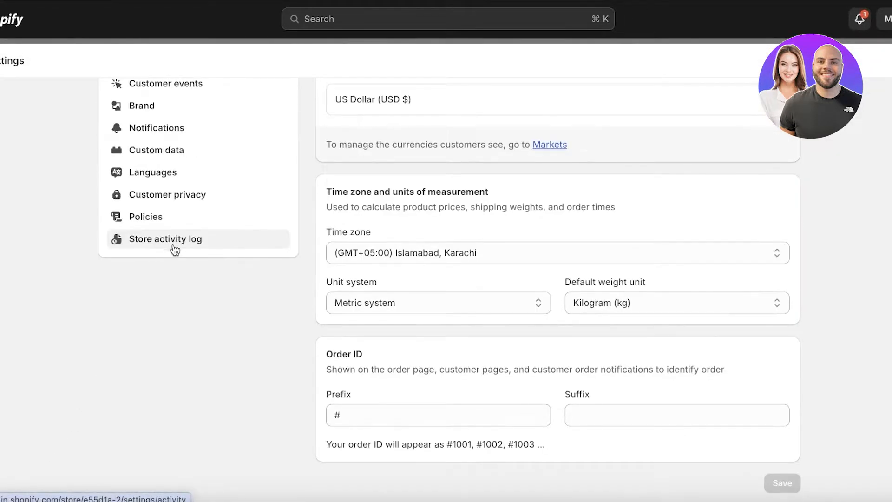
scroll(130, 255, up, 2)
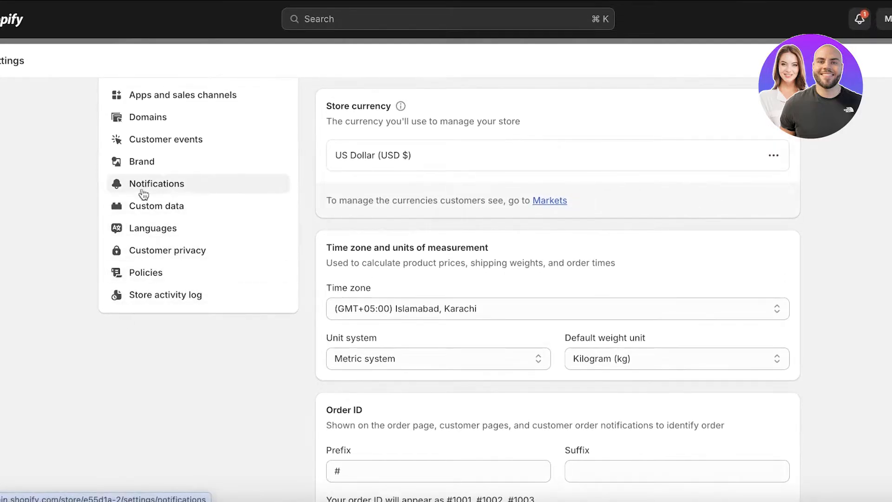
scroll(146, 259, up, 1)
click(148, 235)
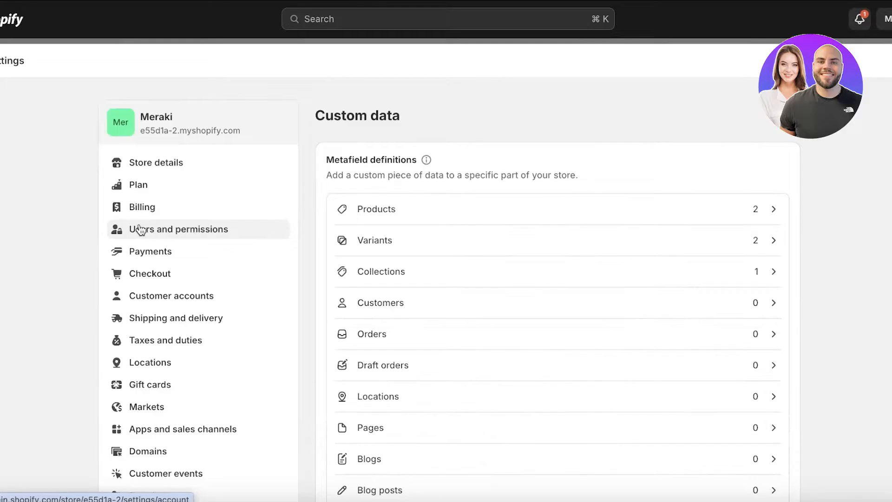
Review the metafield definition categories and open the one for Products.
scroll(116, 368, down, 2)
scroll(620, 205, down, 3)
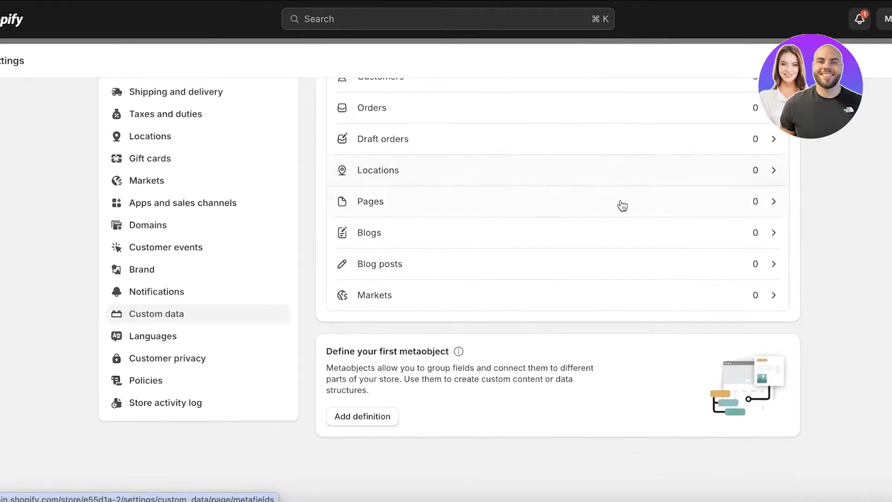
scroll(534, 251, up, 4)
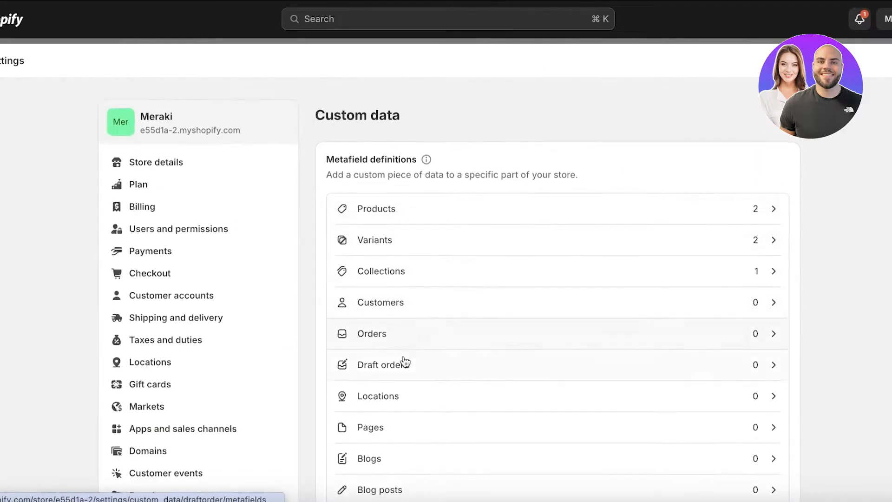
scroll(404, 361, down, 2)
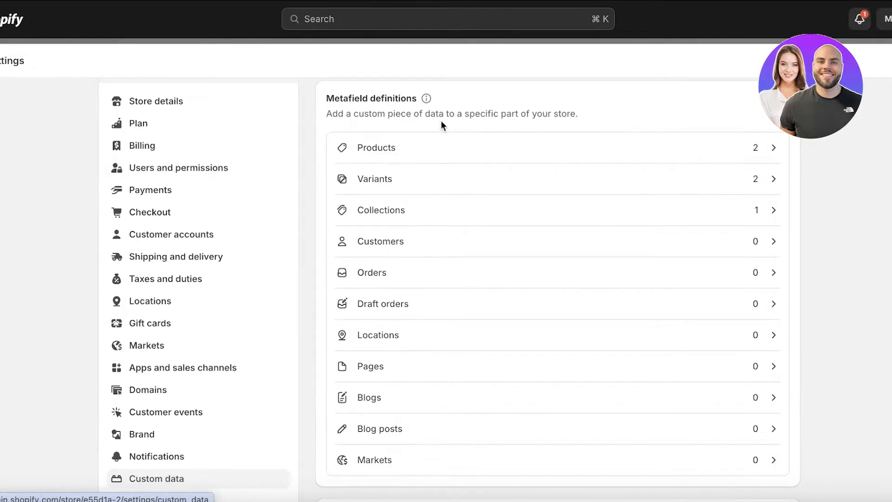
click(445, 155)
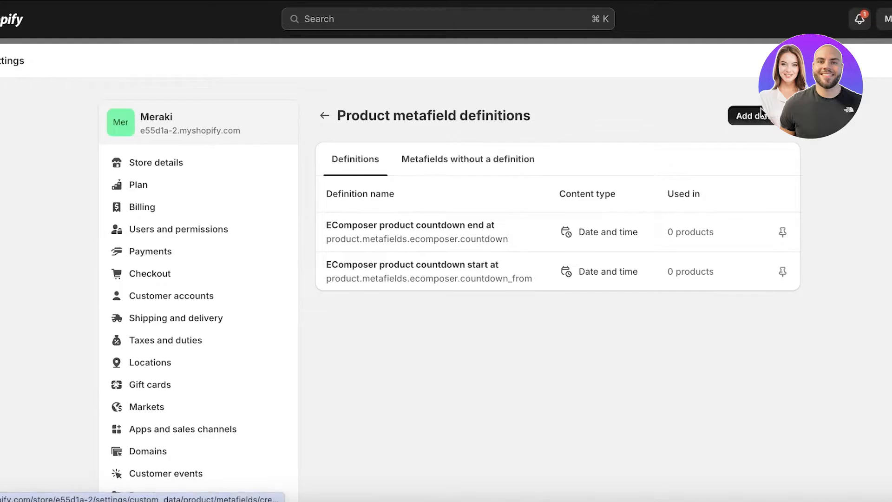
Start a new product metafield definition and name it "Materials".
click(761, 115)
click(600, 173)
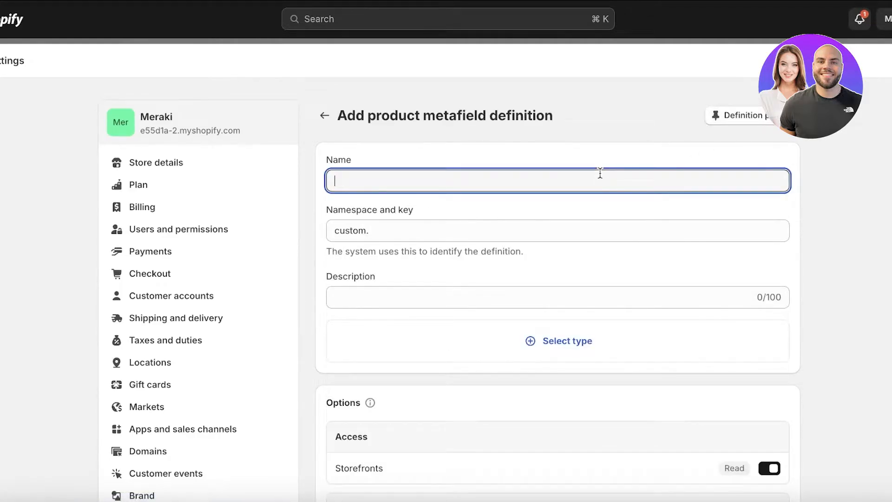
text(Matr)
key(BackSpace)
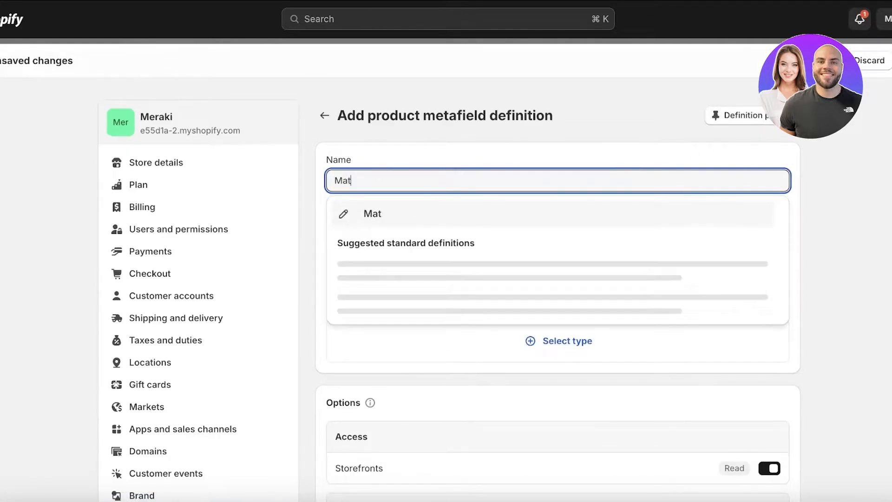
text(erials)
key(Return)
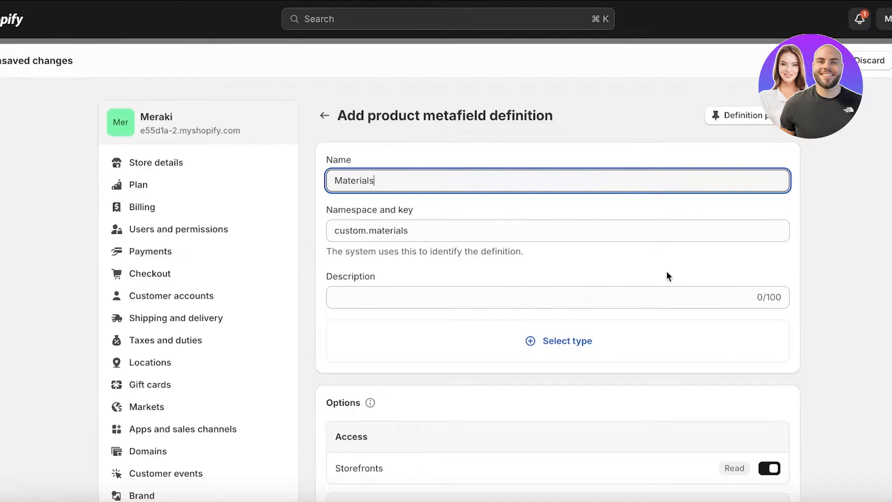
Set the Materials metafield's content type to Single line text.
click(549, 297)
click(544, 351)
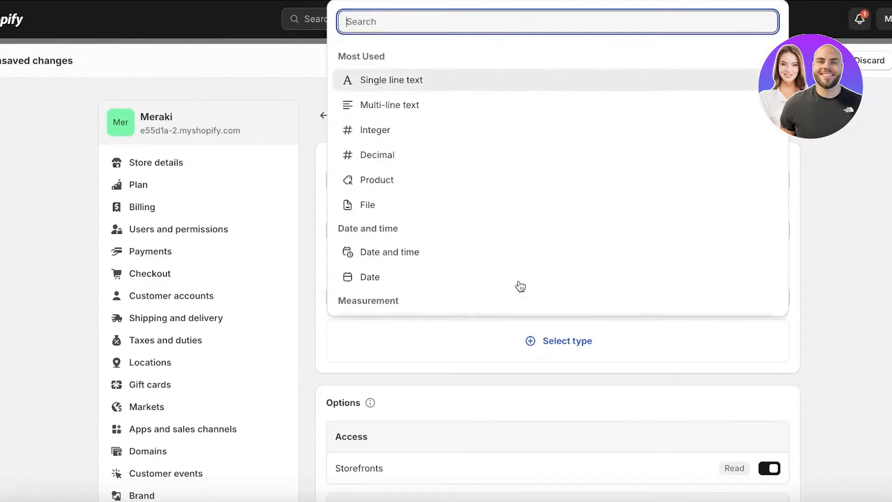
click(431, 81)
Make the Materials metafield accept a list of values and enter the description "100% Organic Cotton".
click(420, 302)
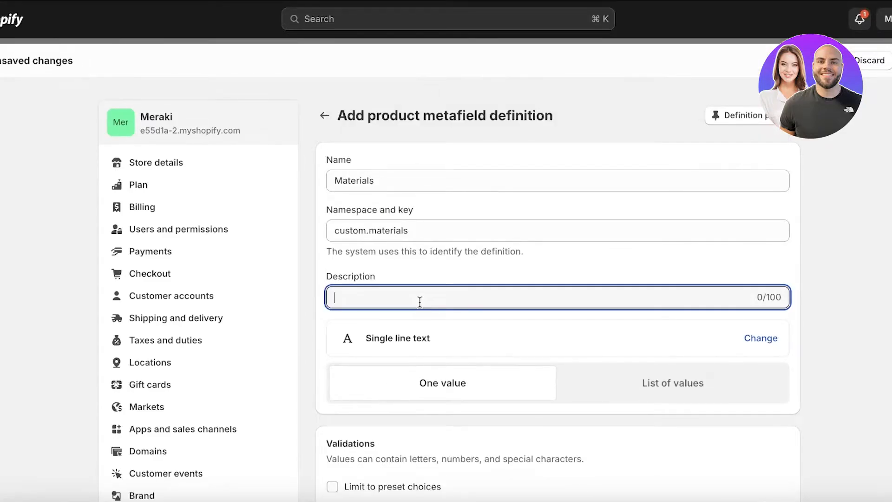
text(A)
click(629, 378)
click(456, 295)
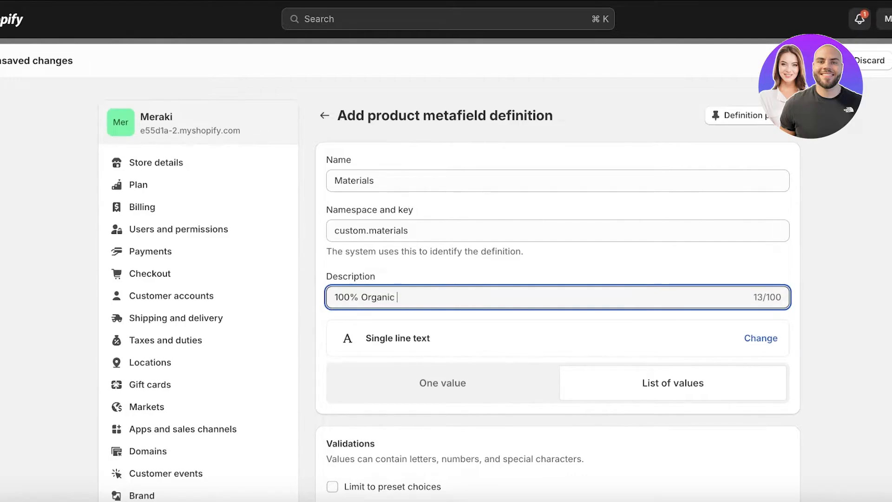
Check the Materials definition's validations, access options, name, key and description, and save the definition.
scroll(369, 90, down, 6)
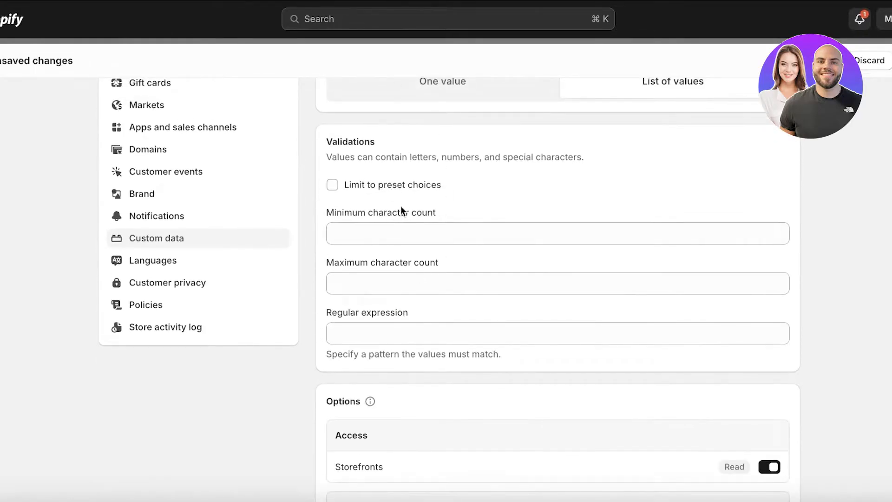
scroll(401, 207, down, 3)
scroll(400, 338, down, 4)
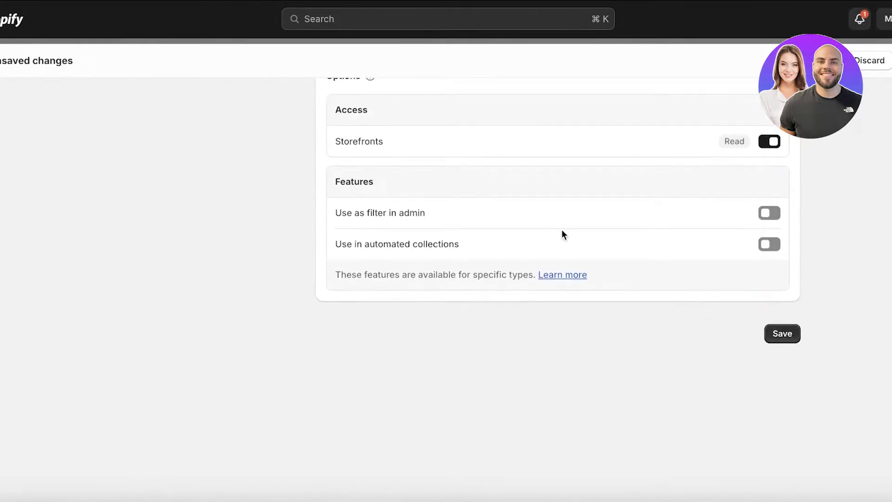
scroll(426, 258, up, 13)
click(884, 296)
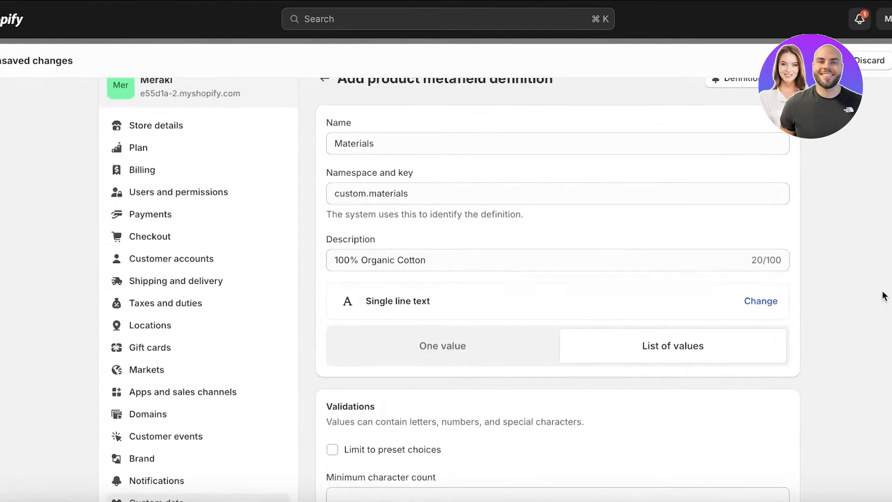
scroll(749, 153, up, 1)
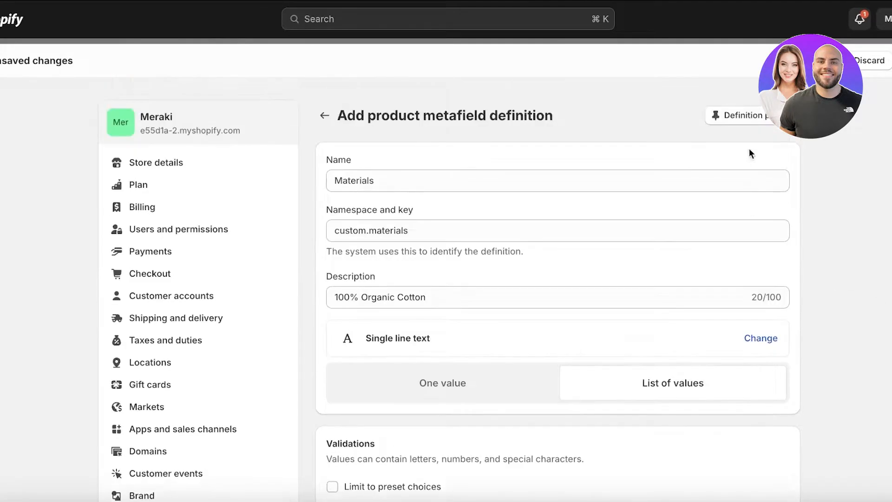
click(567, 181)
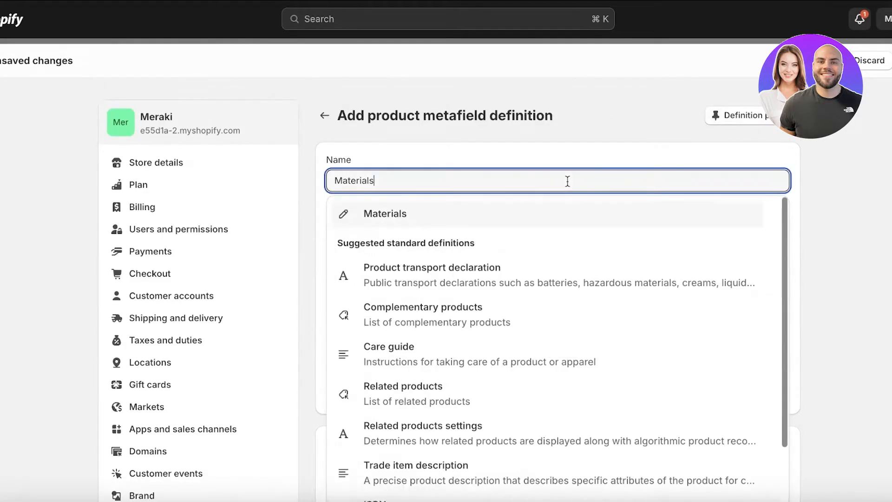
click(447, 215)
click(414, 228)
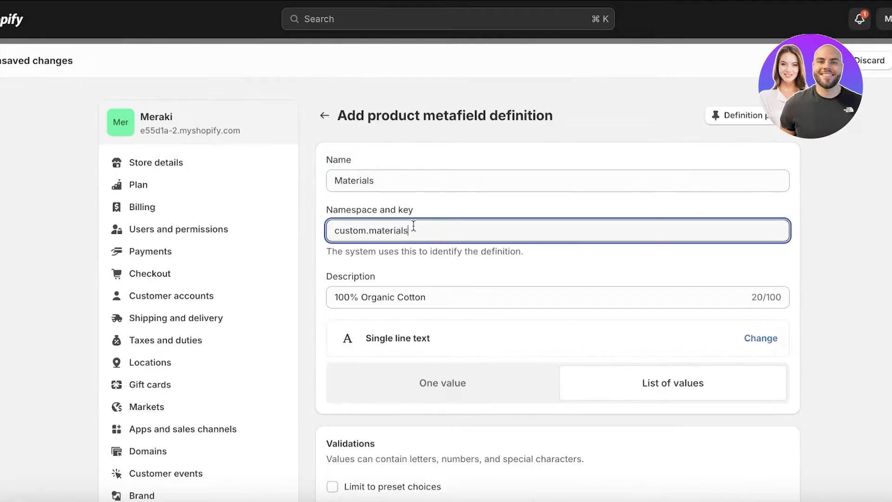
click(412, 297)
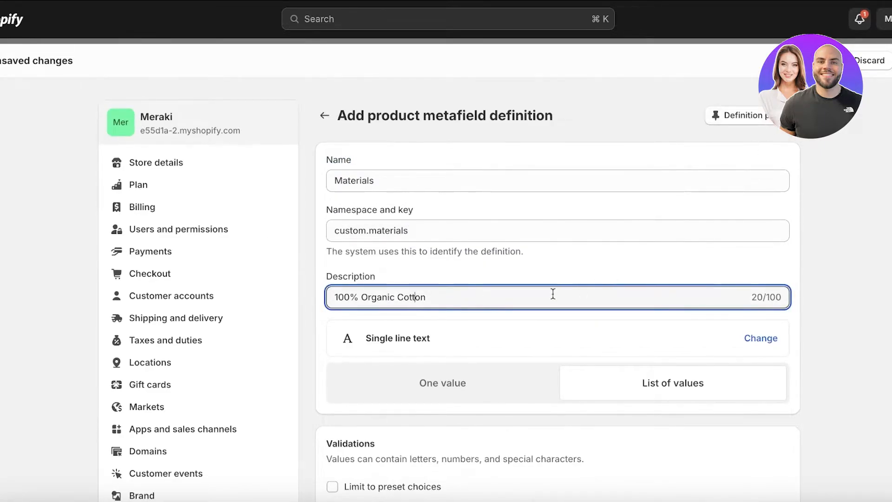
click(891, 60)
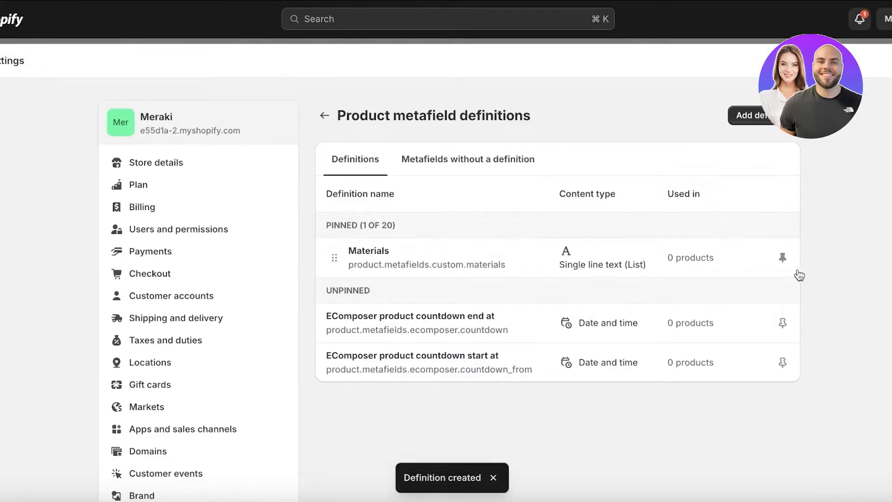
Reopen the Materials definition and review its description, value type, validations and options.
click(509, 255)
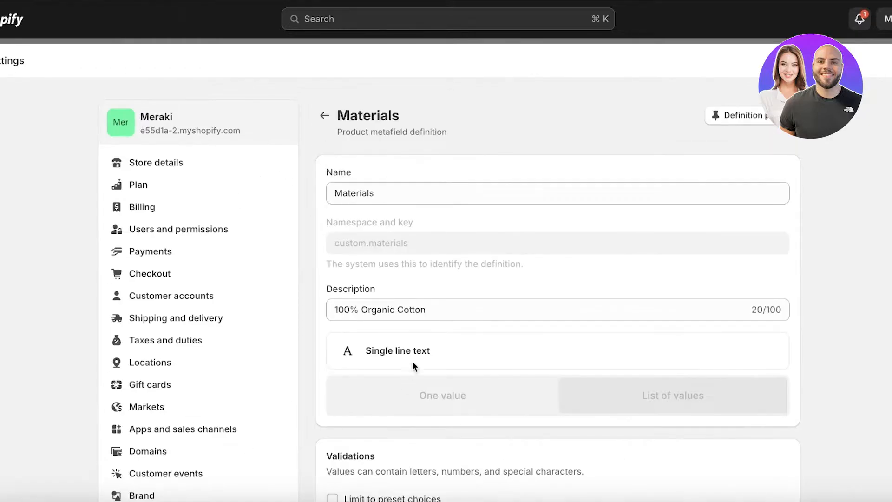
click(426, 319)
click(460, 405)
scroll(411, 422, down, 9)
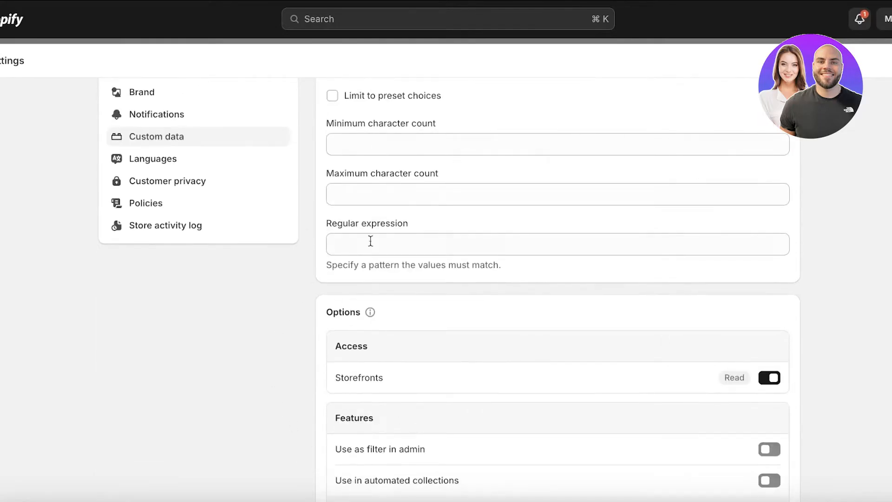
scroll(475, 335, up, 1)
scroll(471, 349, down, 4)
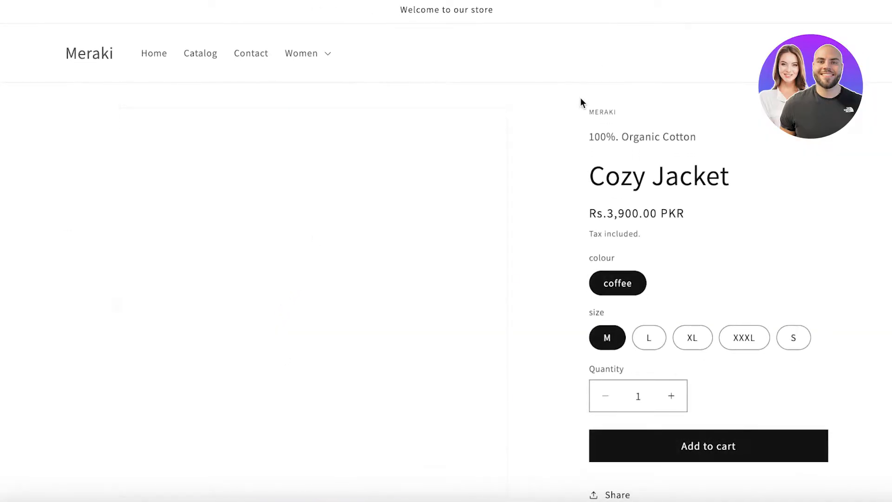
Examine the Cozy Jacket page on the storefront, including the text line above the product title.
scroll(583, 102, down, 2)
scroll(584, 112, up, 2)
drag(593, 139, 748, 145)
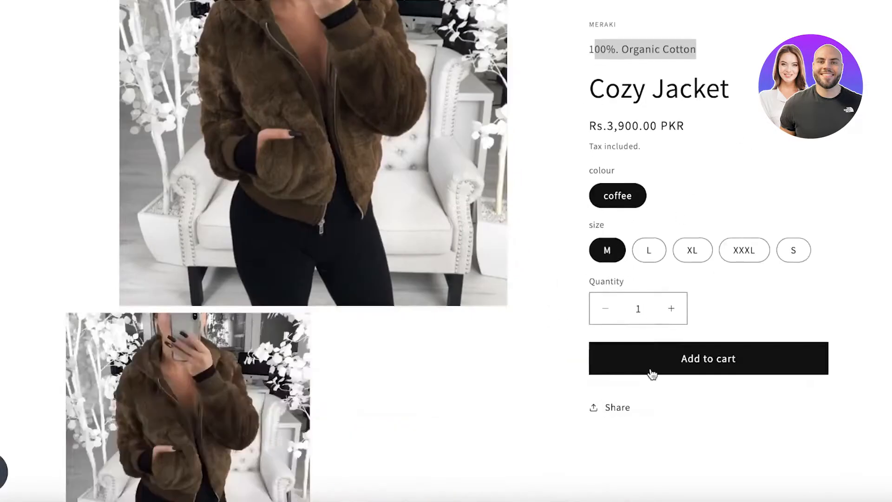
scroll(649, 370, down, 2)
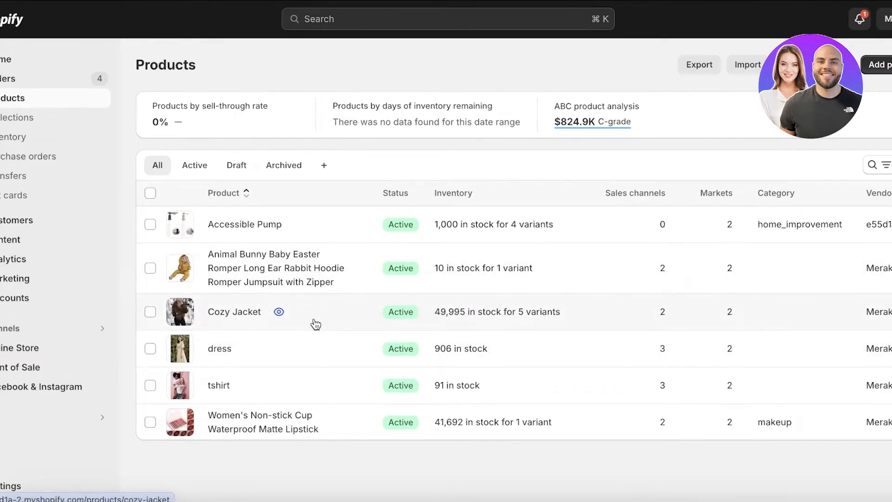
Open the Cozy Jacket product, enter "100% Organic Cotton" in its Materials metafield, and save the product.
click(222, 318)
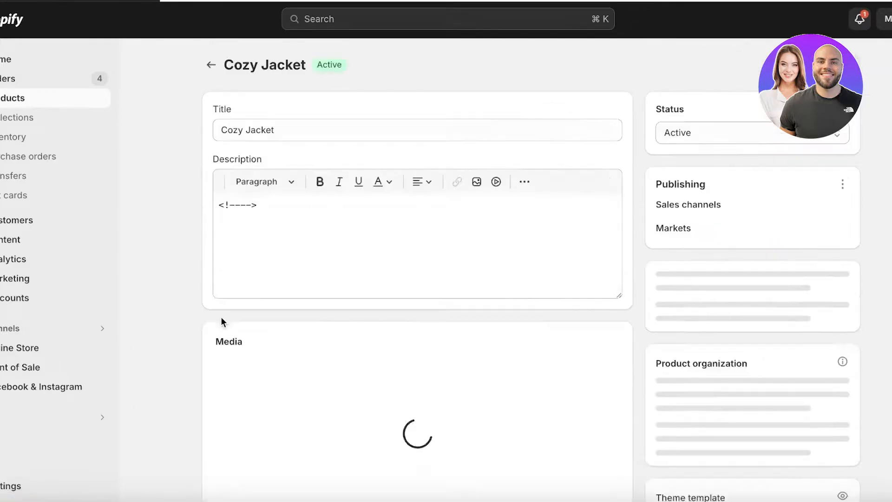
scroll(610, 149, down, 10)
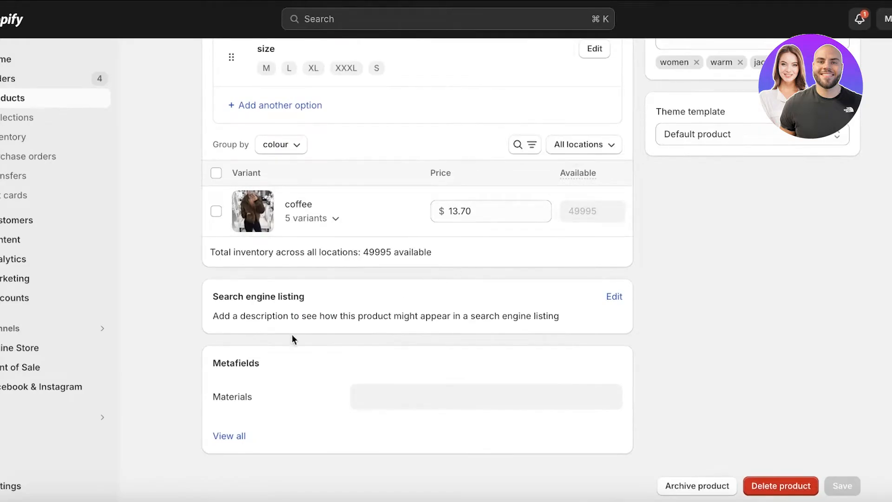
click(357, 403)
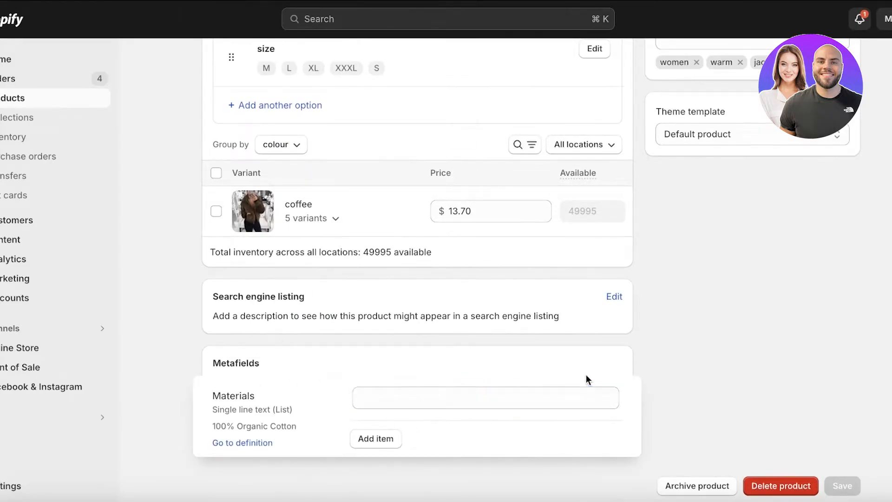
text(100% Organic Cotton)
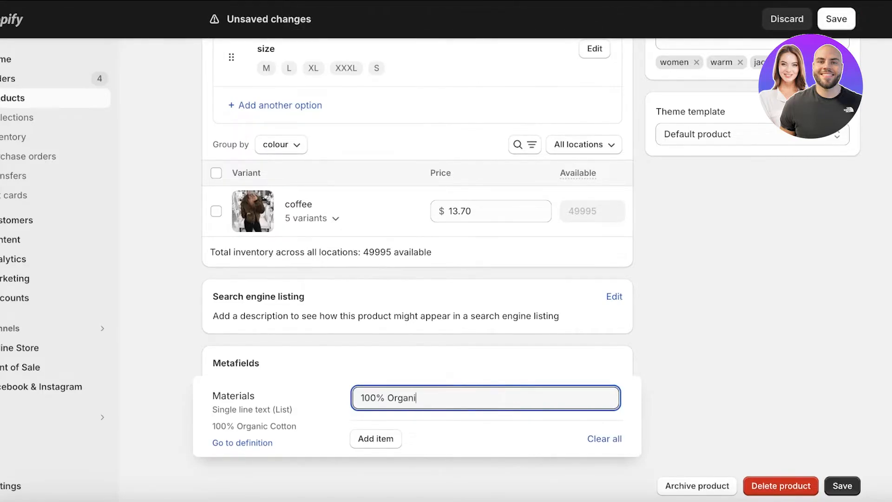
click(395, 439)
click(750, 361)
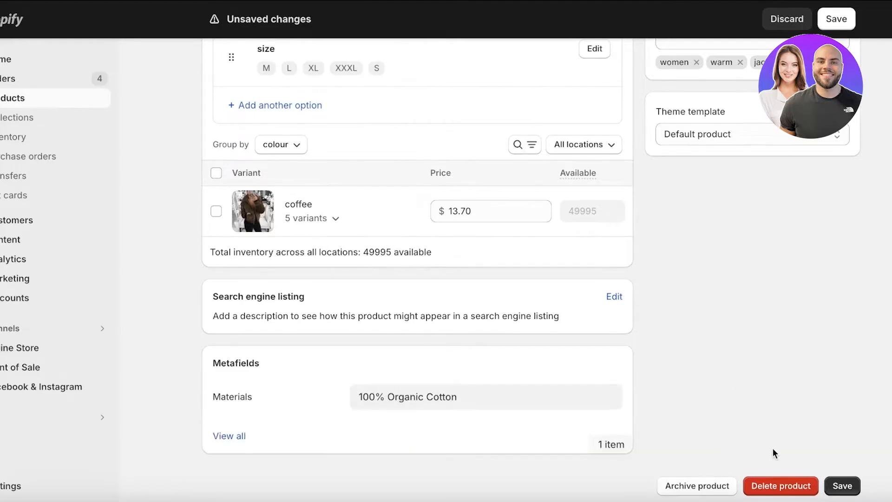
click(836, 485)
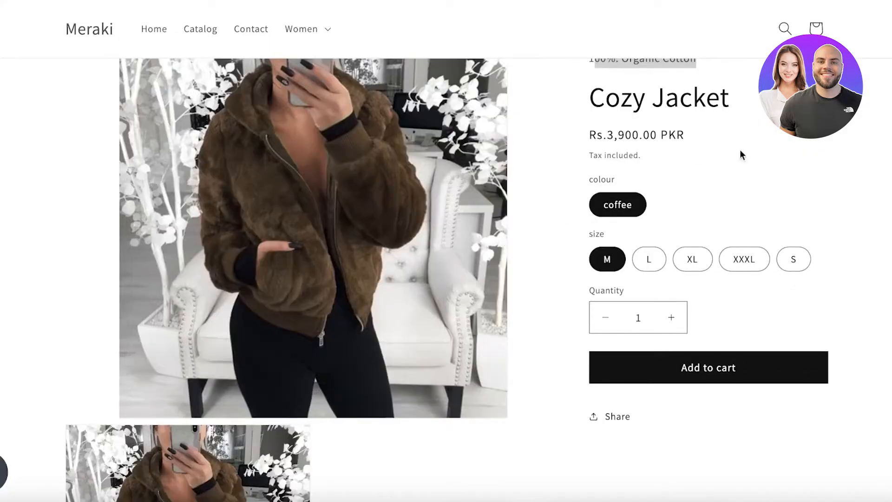
Compare the Cozy Jacket storefront page with the Materials metafield value in its product settings.
scroll(767, 162, down, 5)
scroll(364, 176, up, 7)
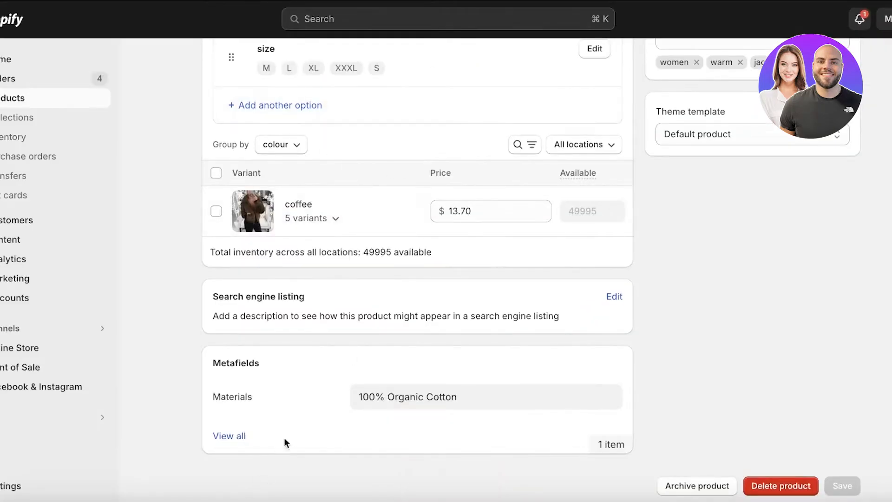
click(384, 398)
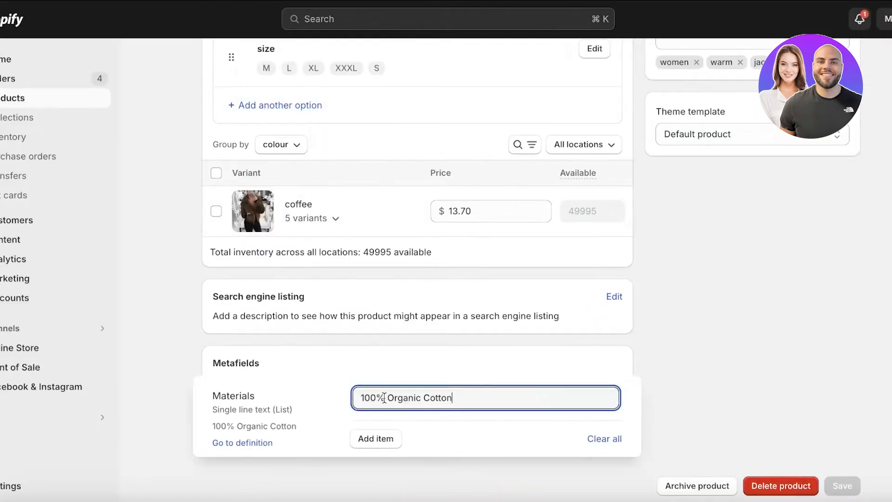
click(704, 466)
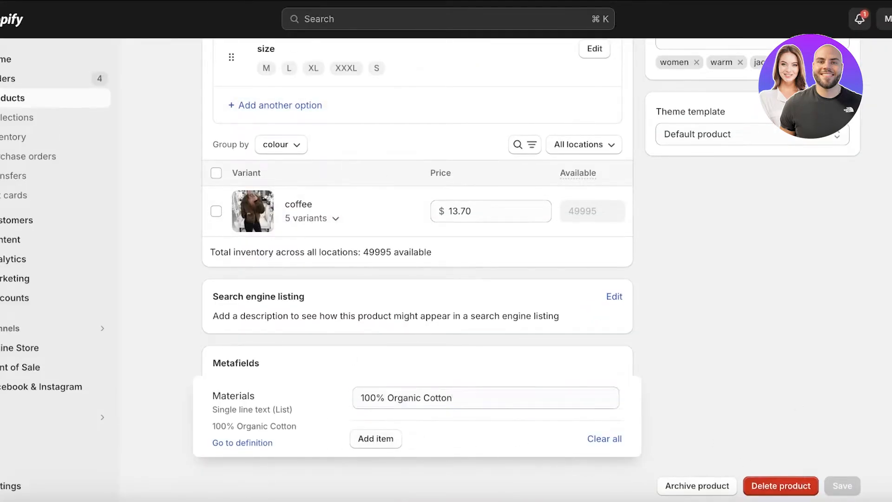
scroll(344, 440, up, 1)
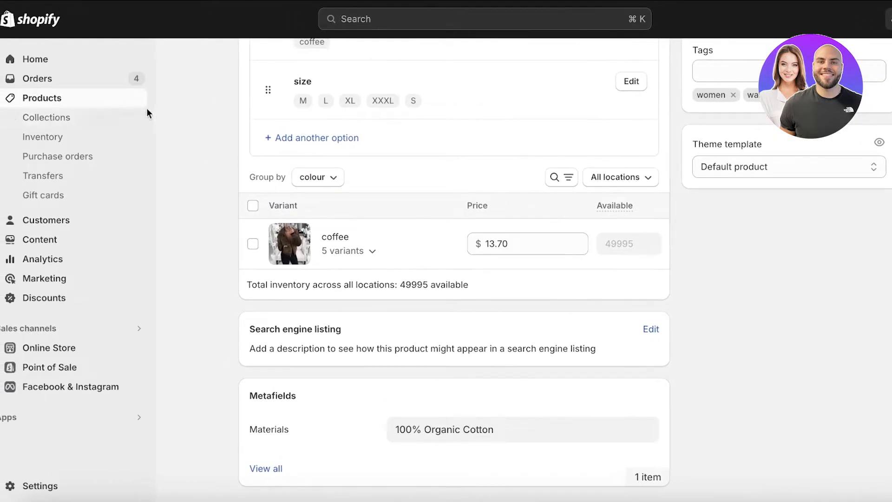
Open the Dawn theme's editor from the online store themes and load the Default product template.
click(114, 116)
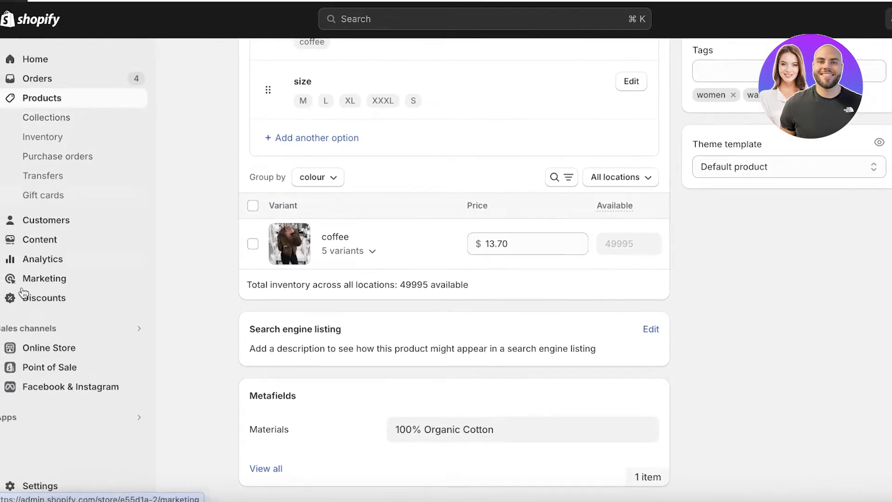
click(57, 347)
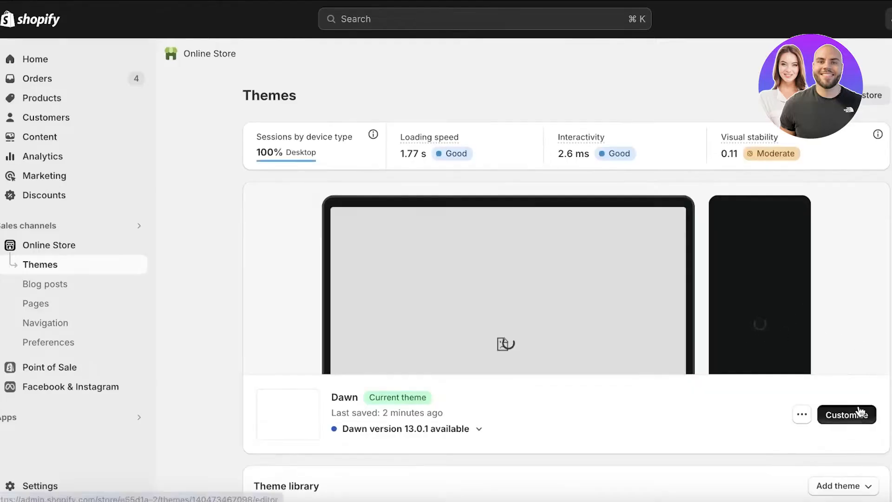
click(844, 412)
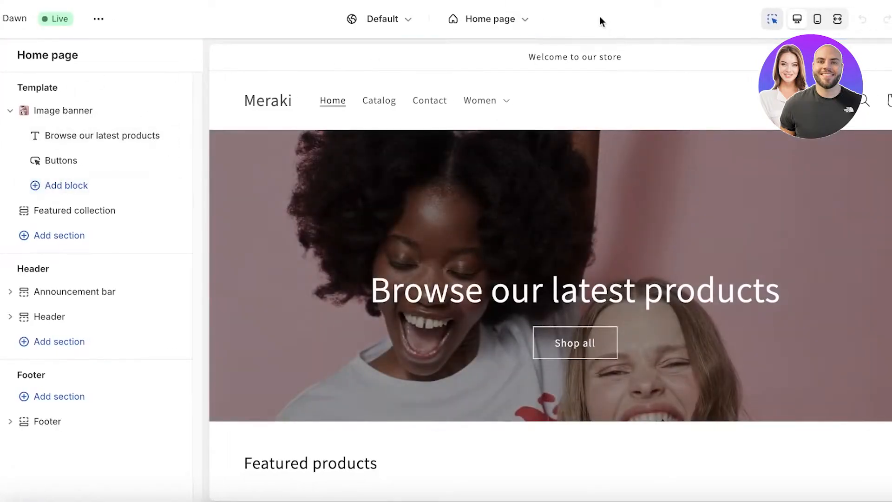
click(489, 19)
click(466, 122)
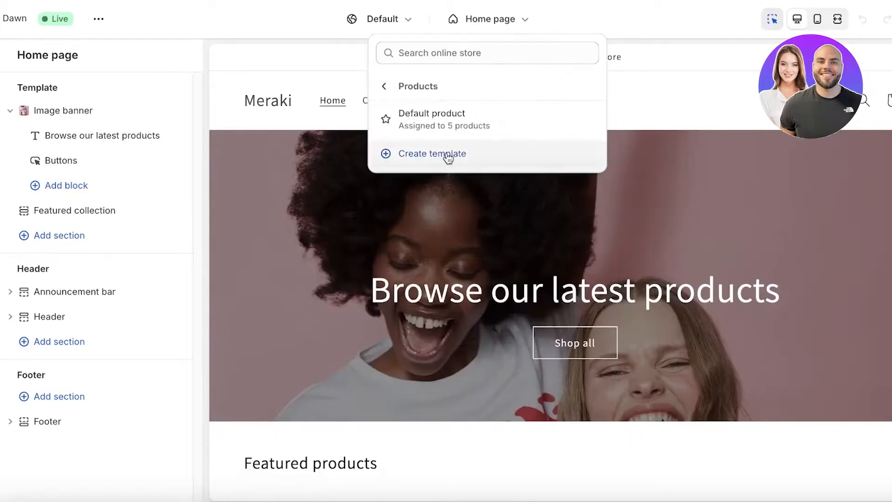
click(446, 154)
click(400, 115)
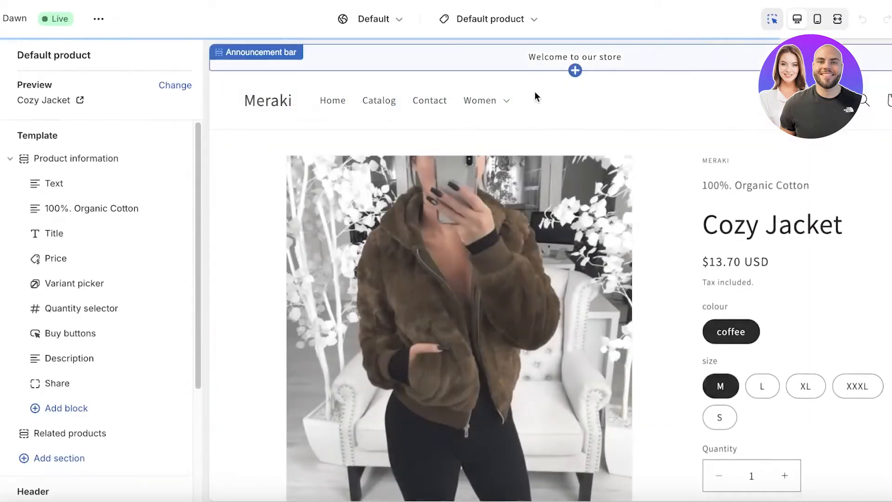
Remove the "100%. Organic Cotton" text block from the product information section.
scroll(754, 252, down, 1)
click(761, 176)
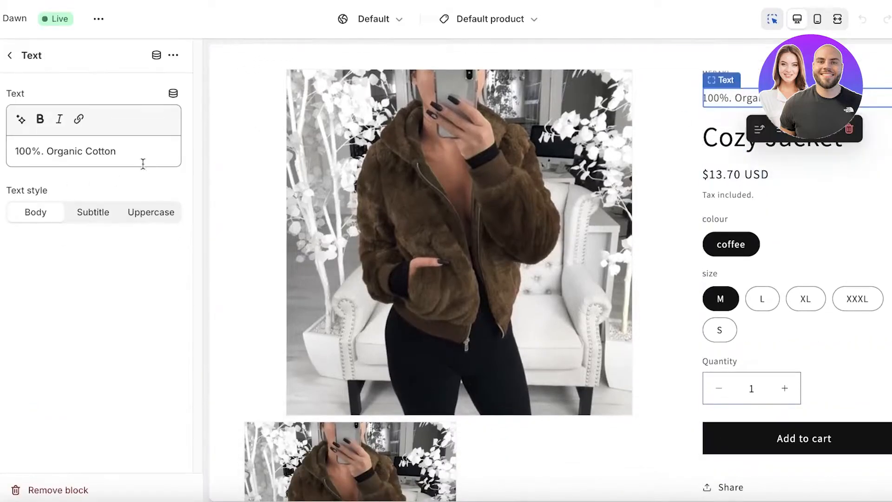
click(36, 487)
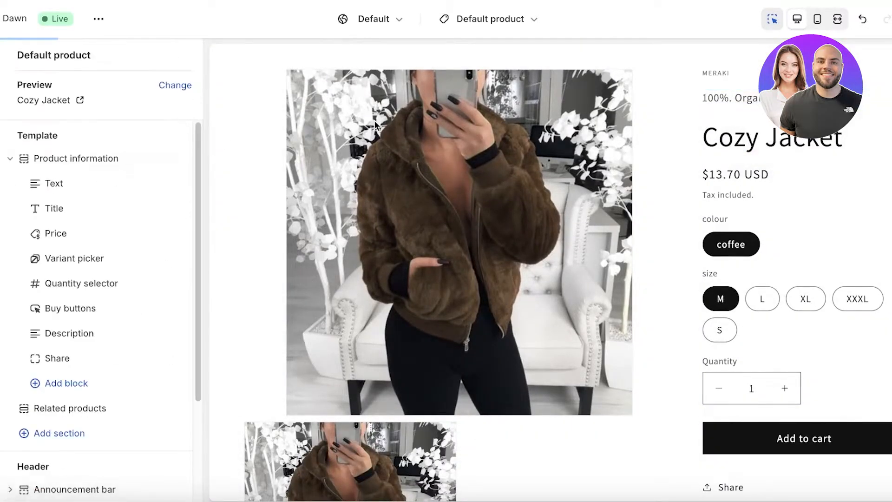
Look through the blocks available for the product information, and search the addable sections for "meta" and "custom".
scroll(757, 288, down, 6)
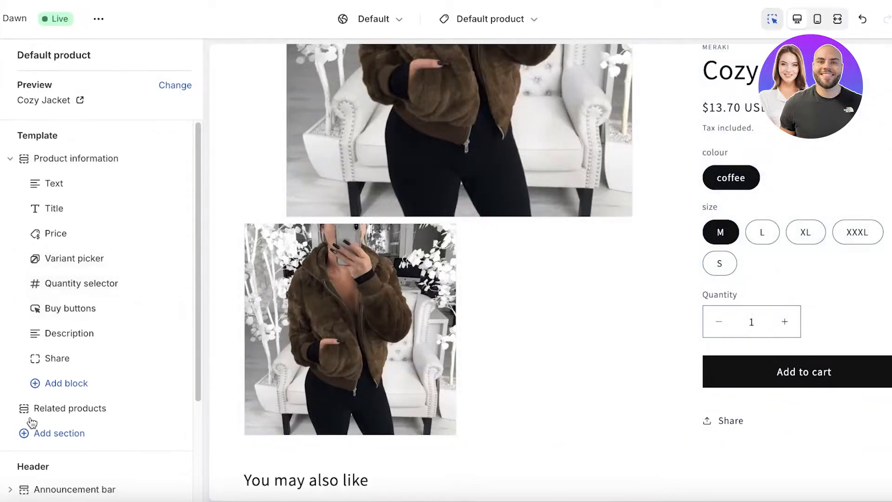
click(79, 392)
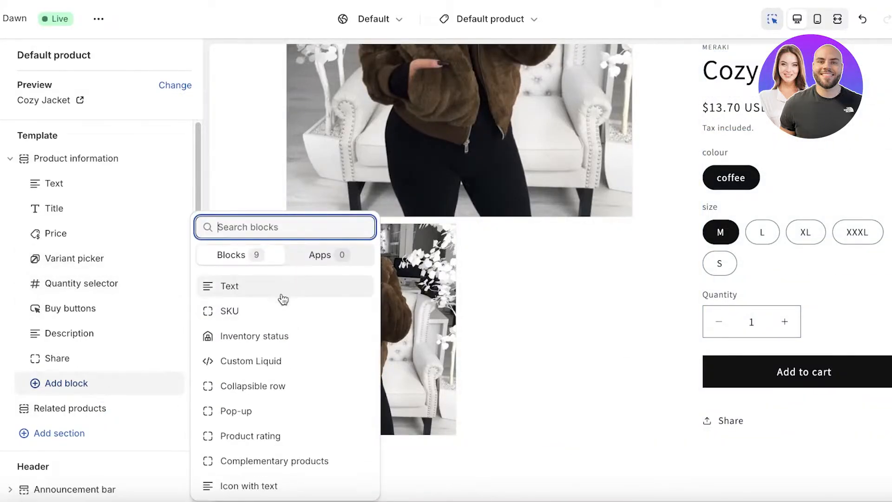
click(54, 437)
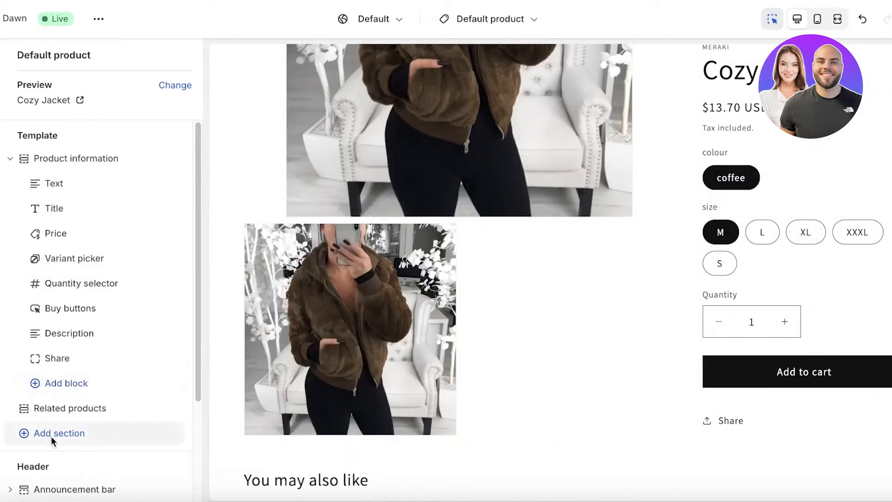
click(54, 437)
text(meta)
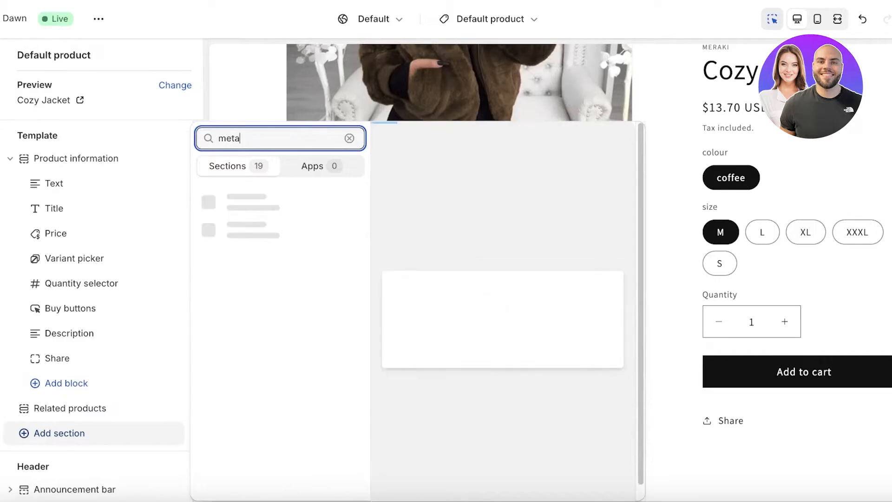
key(BackSpace)
text(cus)
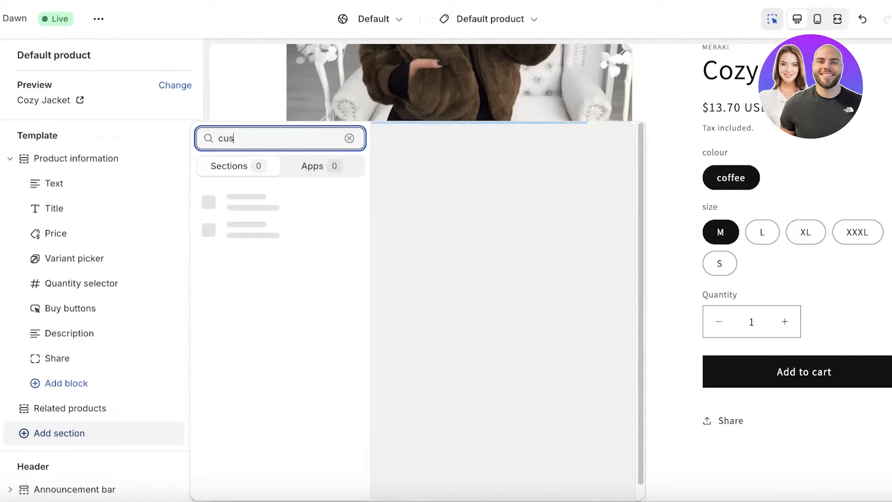
text(tom)
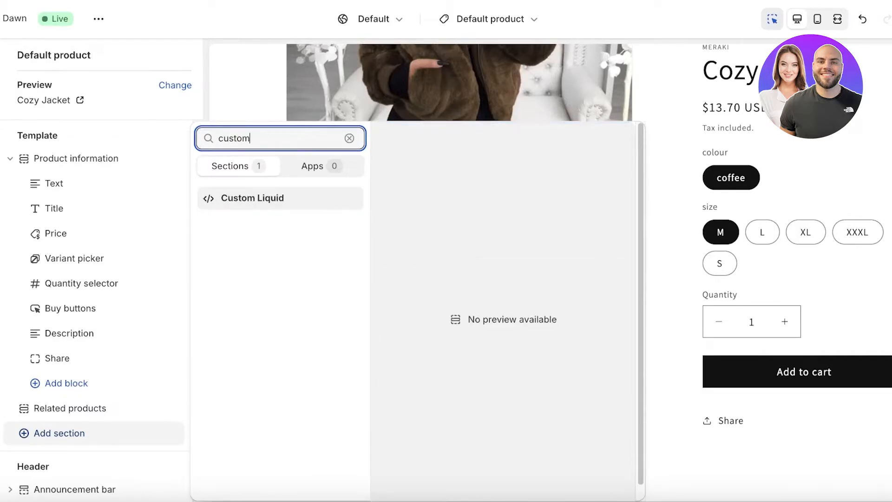
key(super+a)
key(BackSpace)
click(2, 426)
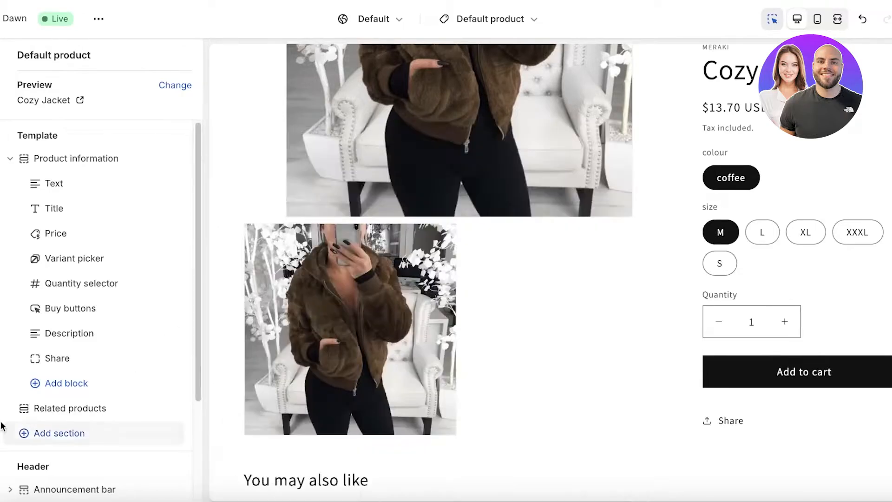
Check the block and app choices offered for a new block in the Product information section.
scroll(782, 302, up, 1)
scroll(782, 302, up, 3)
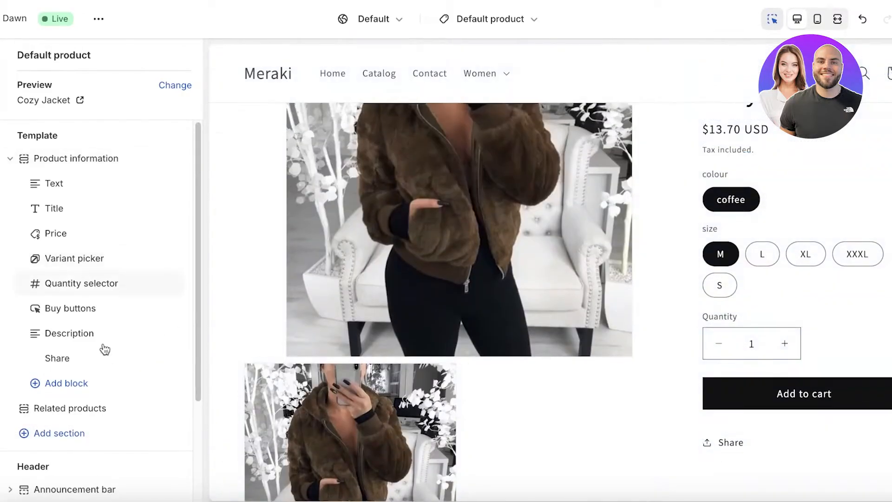
click(66, 384)
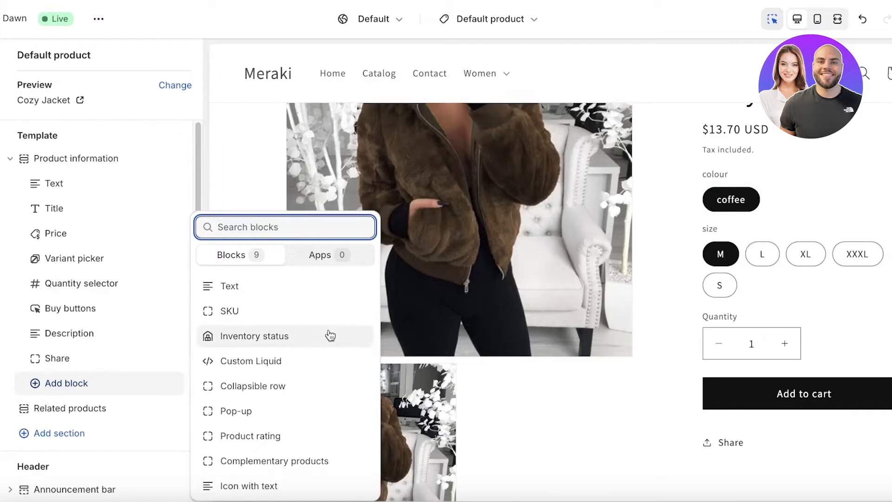
click(309, 264)
click(221, 383)
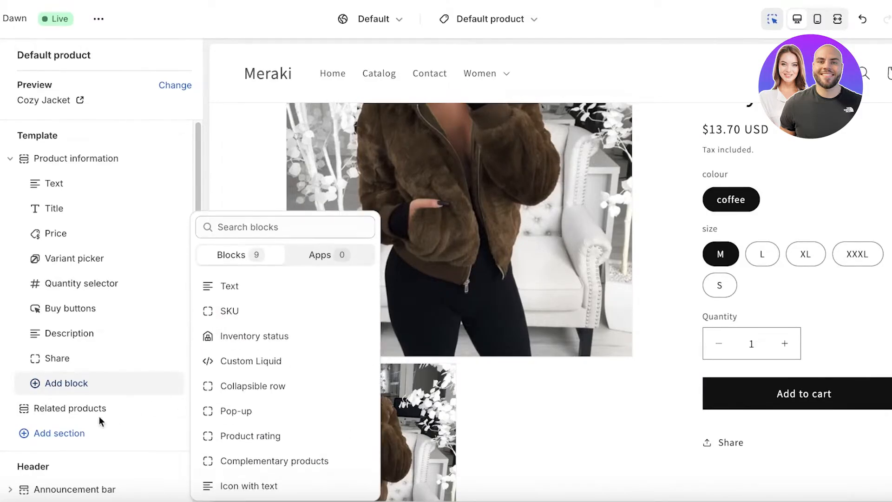
Look through the theme settings and search the app embeds for "mer", then return to the Default product sections.
click(1, 86)
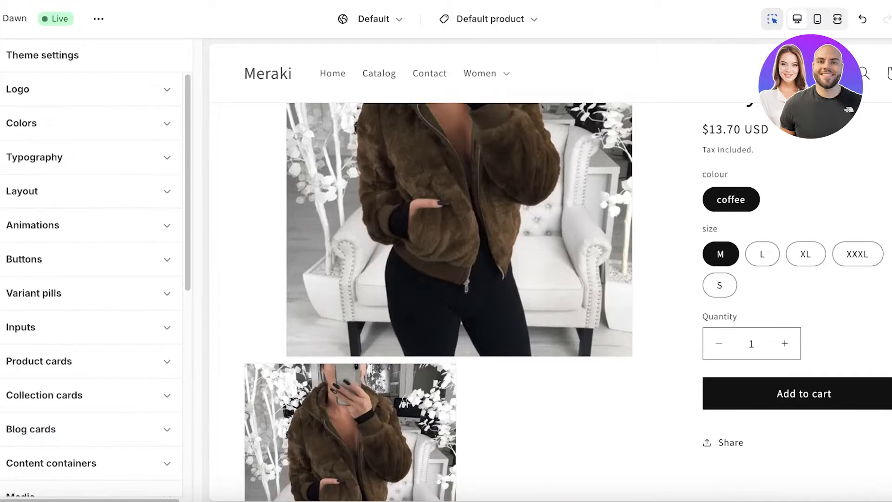
scroll(109, 199, down, 8)
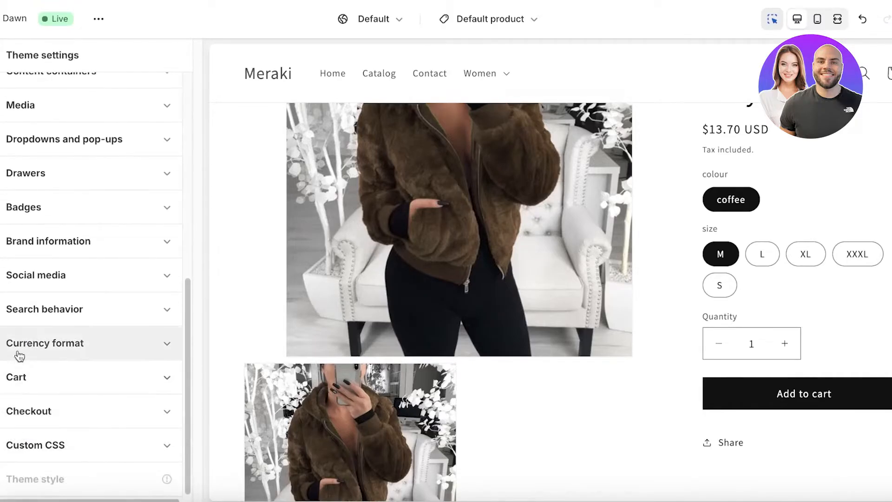
scroll(39, 263, up, 1)
text(mer)
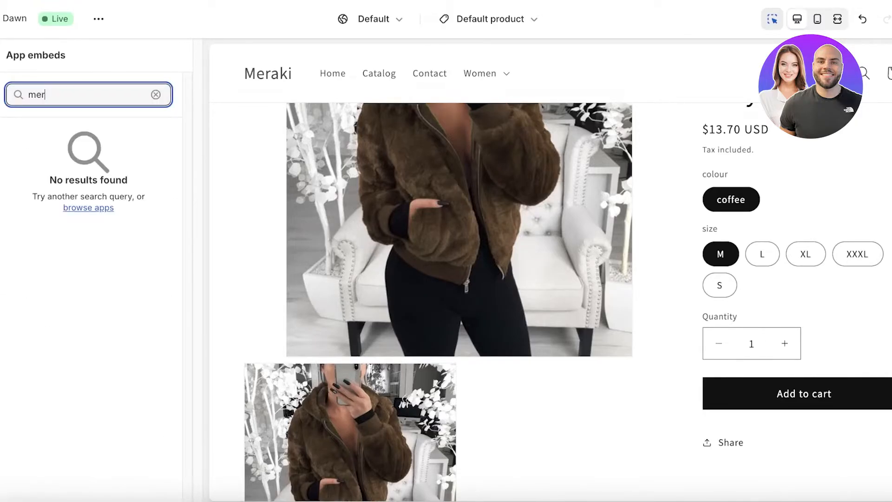
key(BackSpace)
key(BackSpace)
key(BackSpace)
click(1, 58)
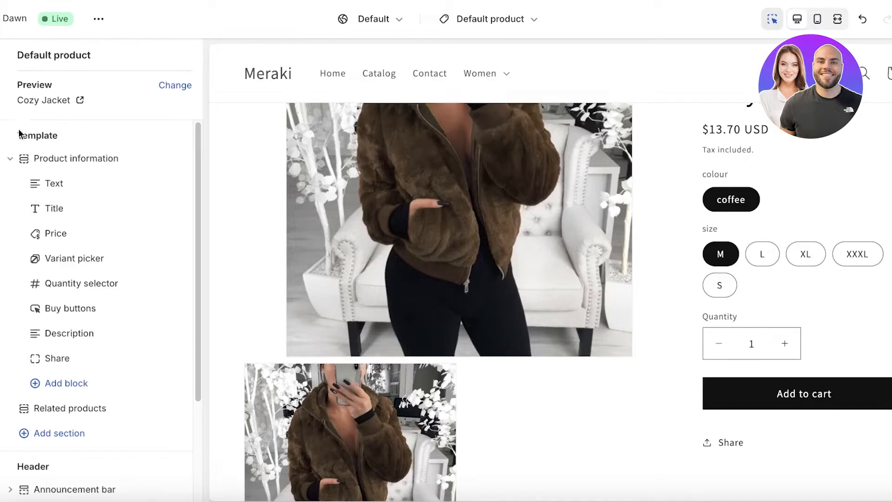
Collapse the Product information section and browse the list of sections that can be added to the template.
click(10, 159)
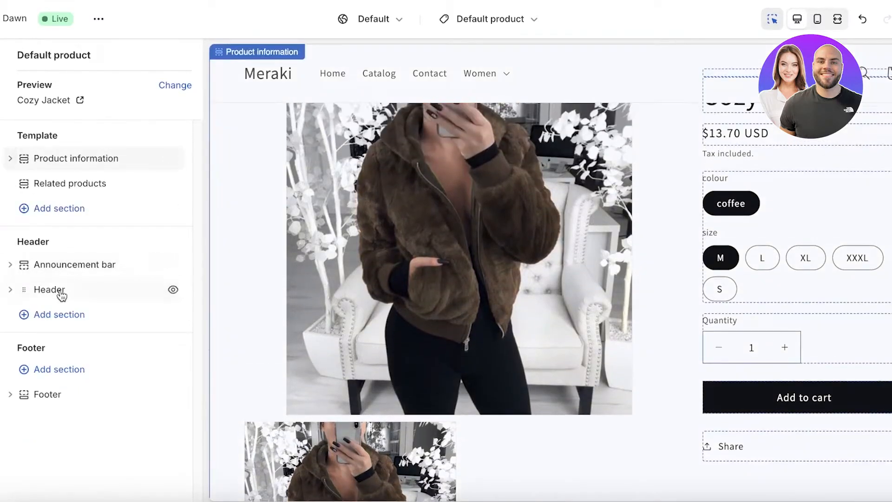
click(60, 210)
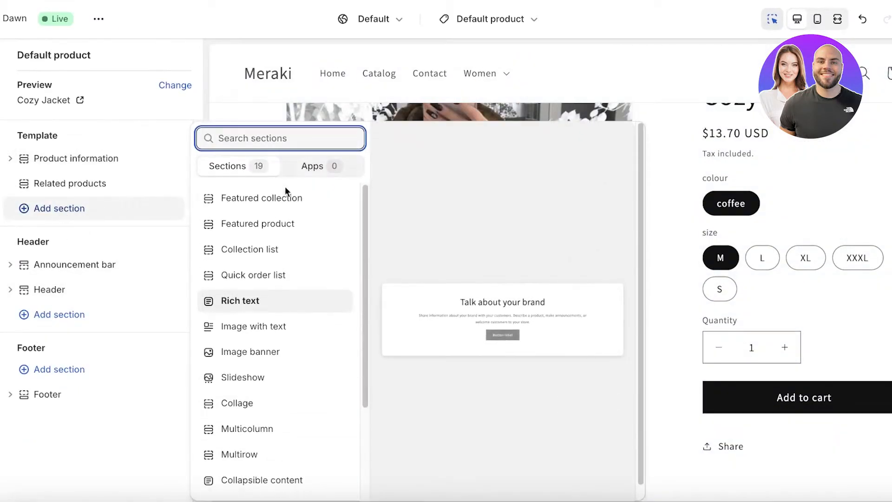
scroll(265, 427, down, 3)
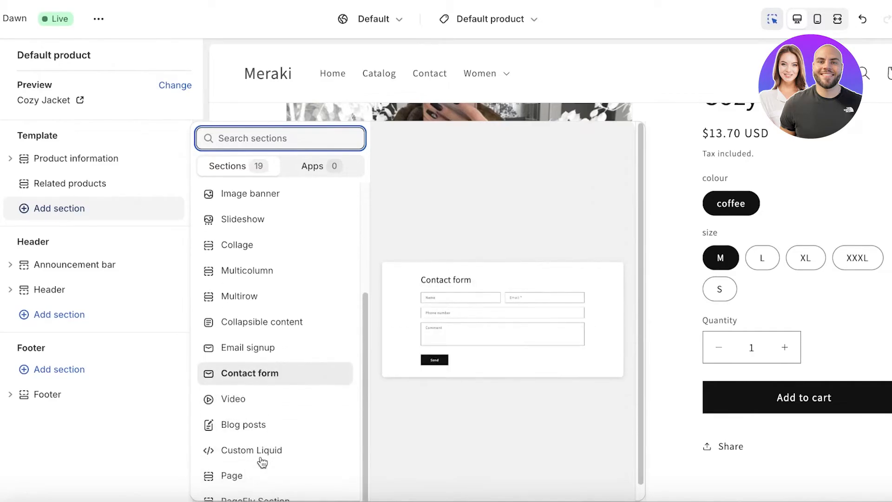
scroll(251, 428, down, 1)
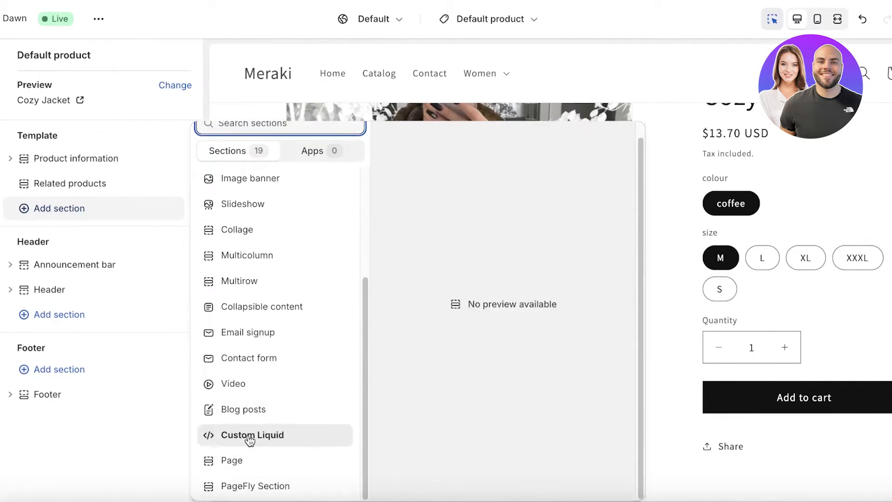
scroll(257, 344, up, 3)
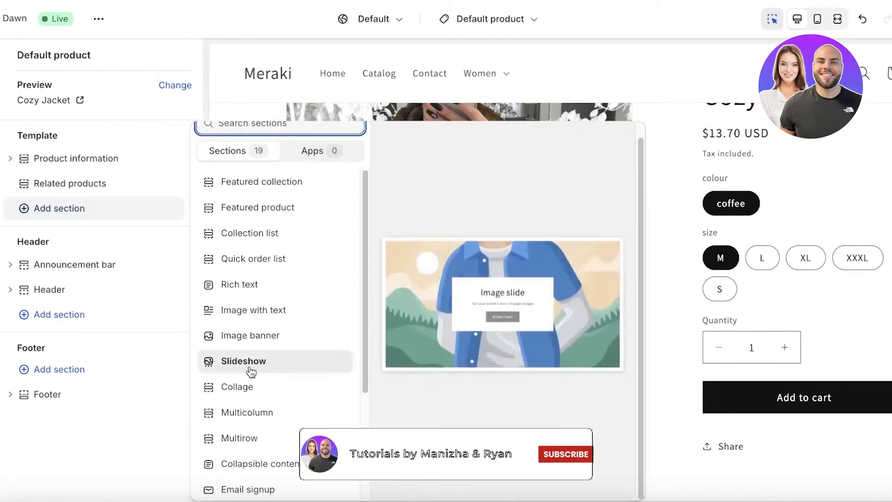
click(826, 182)
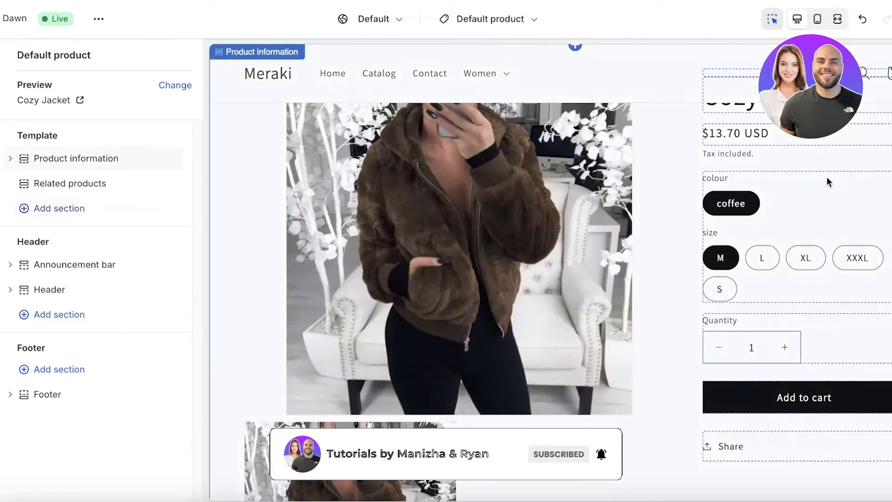
Try to add an Icon with text block between the Variant picker and the Quantity selector on the product page.
click(787, 190)
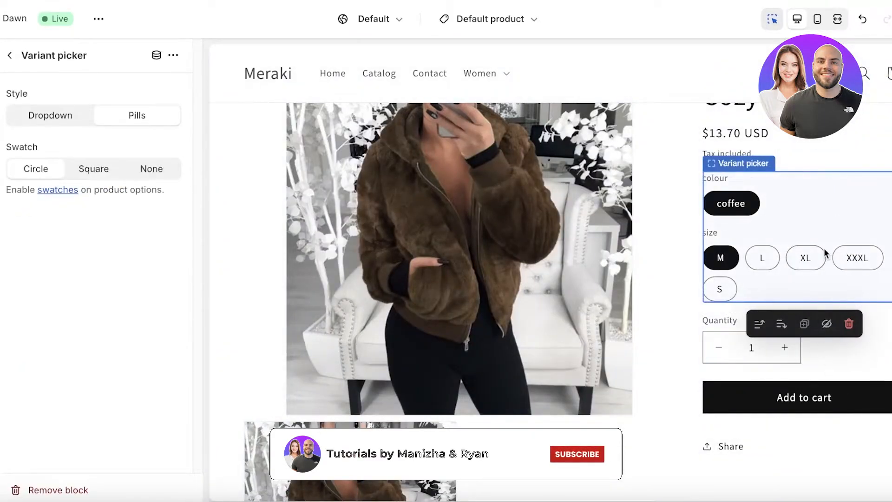
click(832, 399)
click(826, 320)
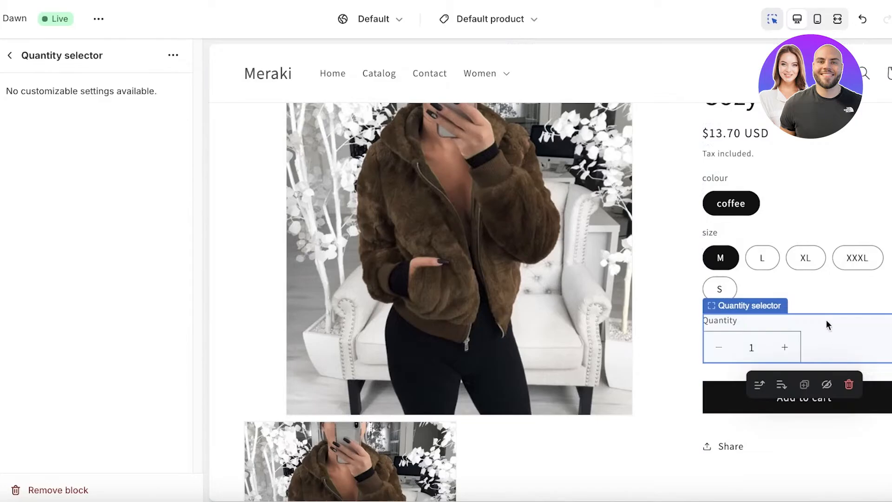
click(796, 305)
click(804, 302)
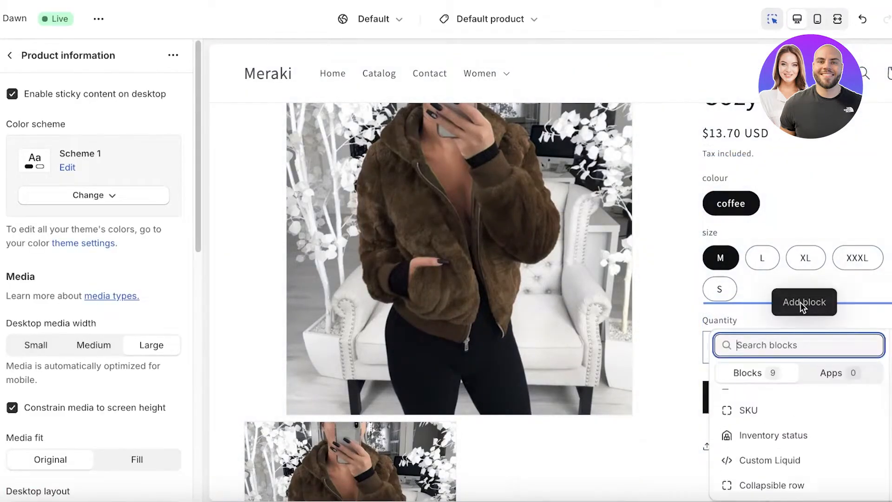
scroll(766, 418, down, 3)
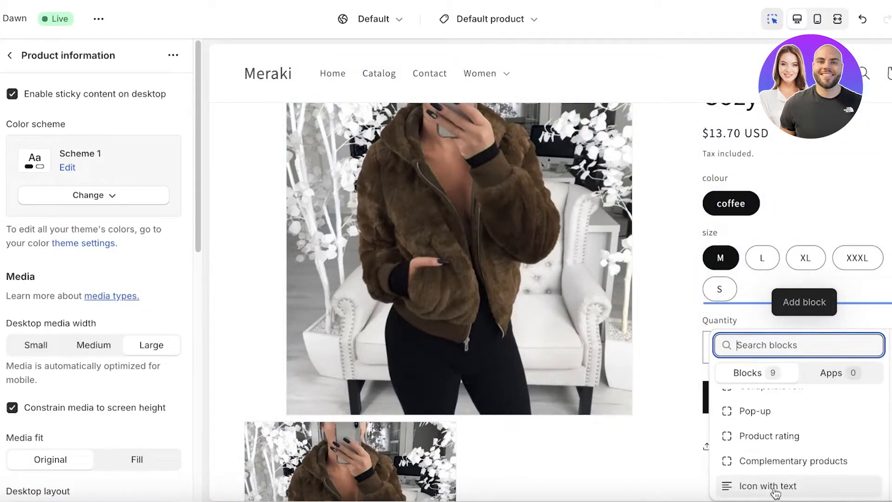
click(772, 491)
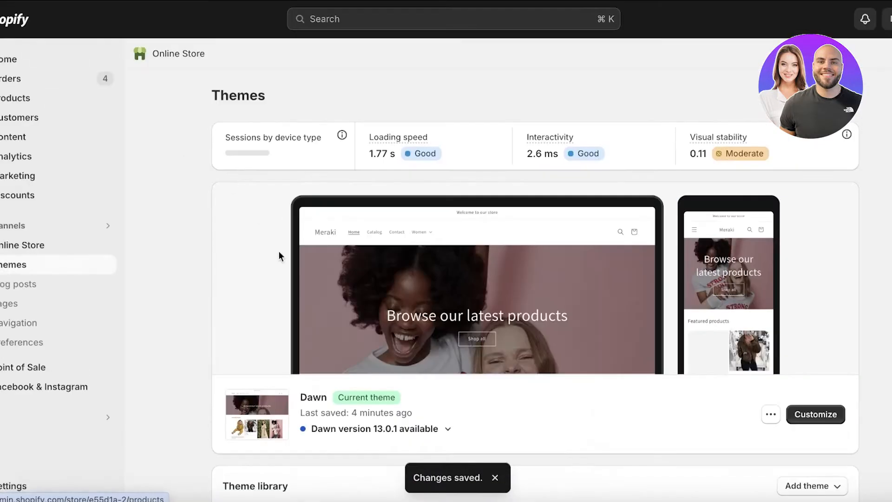
Open the Cozy Jacket product from the store's product list.
scroll(44, 298, down, 8)
click(14, 95)
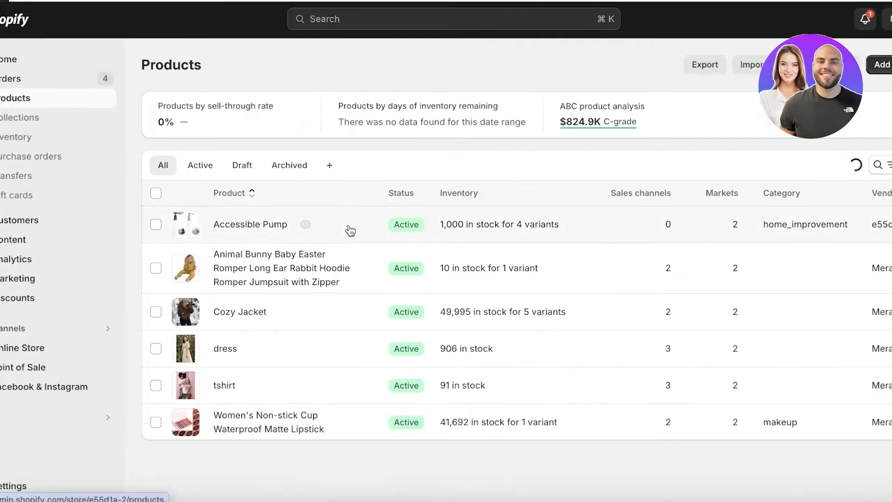
click(241, 312)
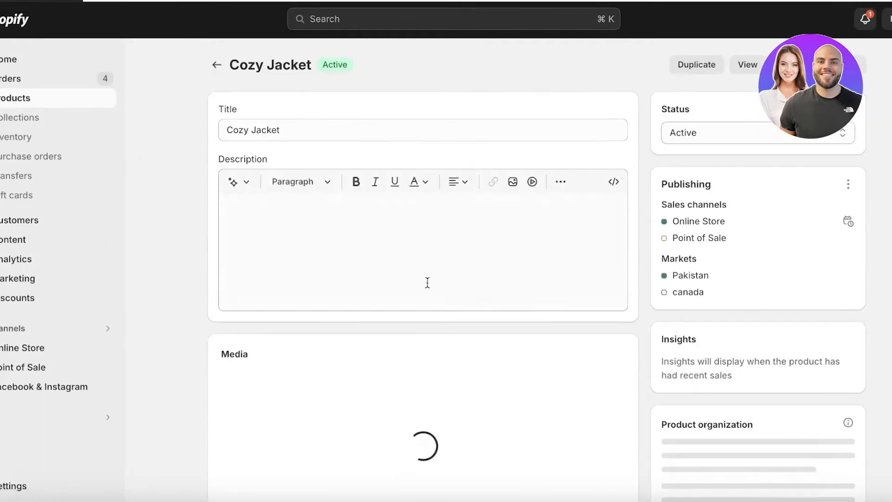
Add "100% Nature Derived" as a second item in the product's Materials metafield, remove the extra empty item, and save.
scroll(325, 281, down, 10)
click(470, 412)
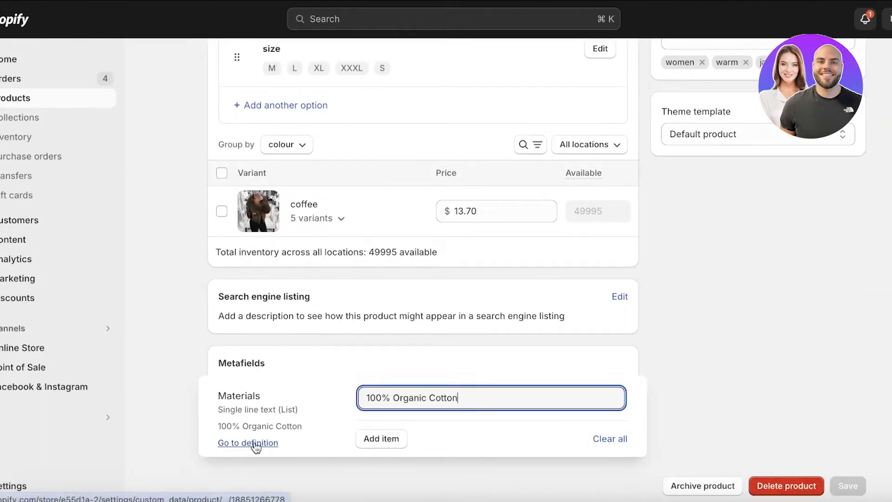
click(372, 438)
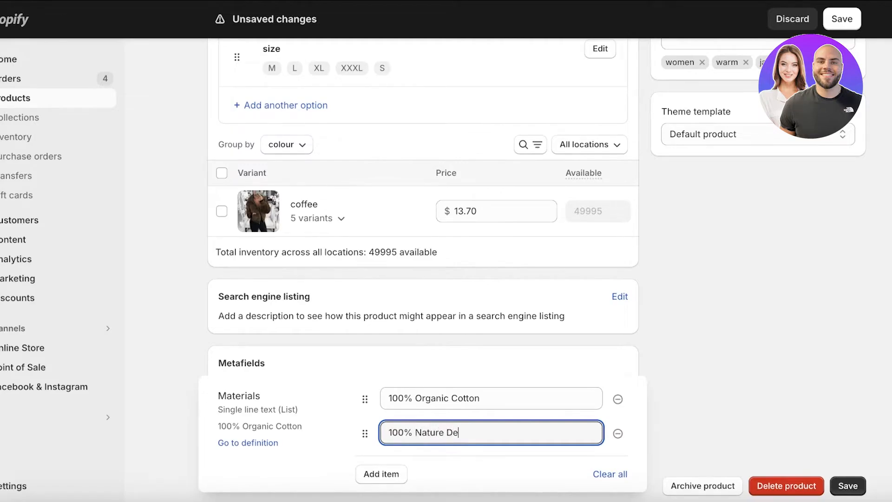
text(100% Nature Derived)
key(Return)
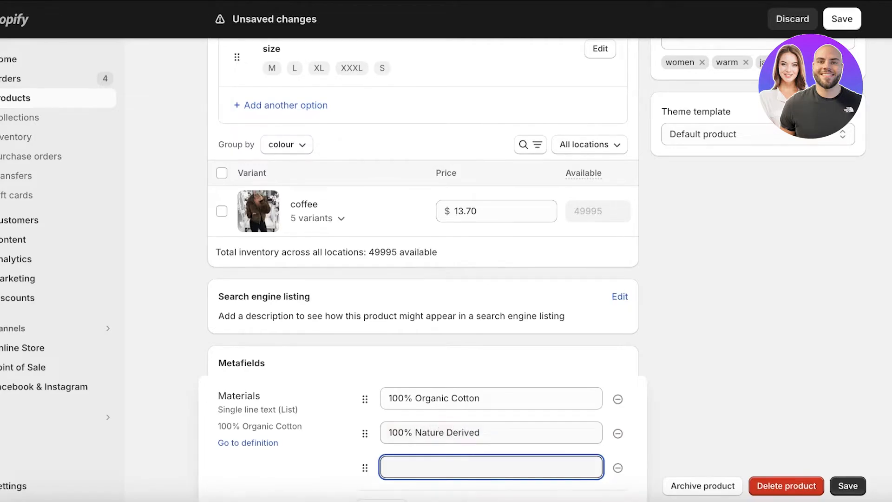
click(618, 468)
click(578, 391)
key(ctrl+s)
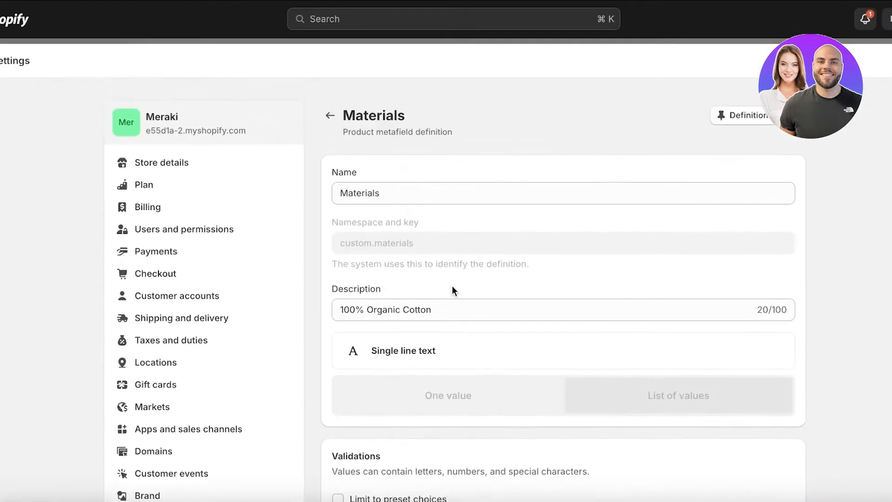
Open the Materials metafield definition and review its access options, validations and description.
scroll(452, 285, down, 10)
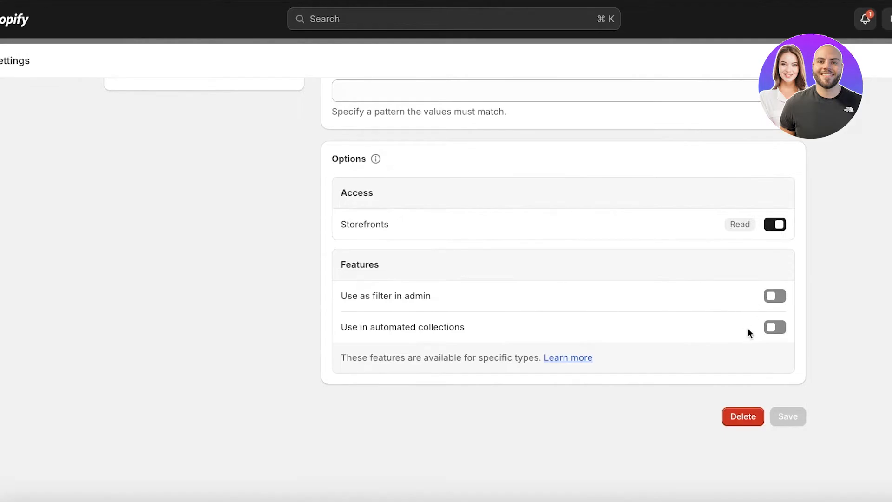
scroll(770, 331, up, 3)
scroll(771, 331, down, 3)
scroll(782, 336, up, 7)
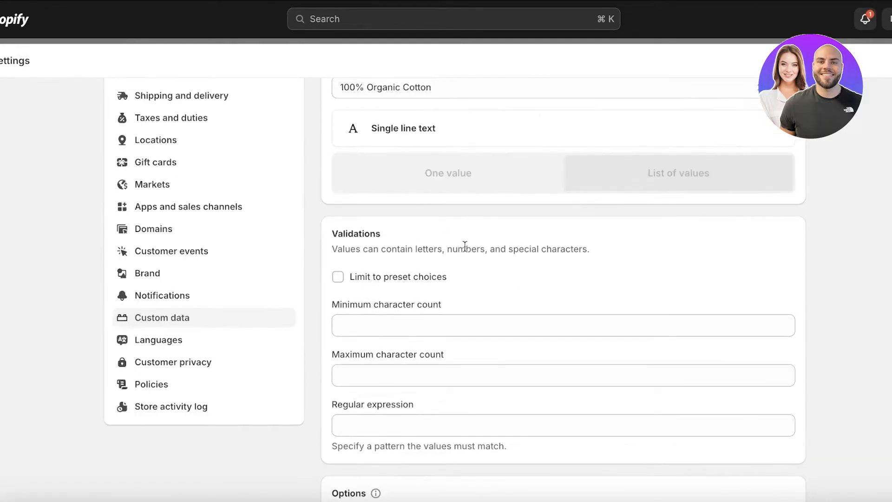
click(338, 277)
click(338, 276)
click(362, 329)
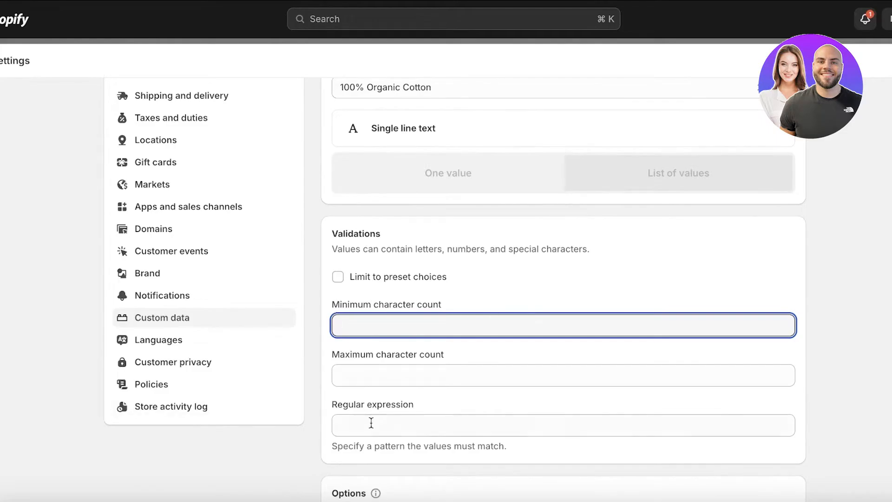
scroll(396, 351, up, 5)
click(394, 303)
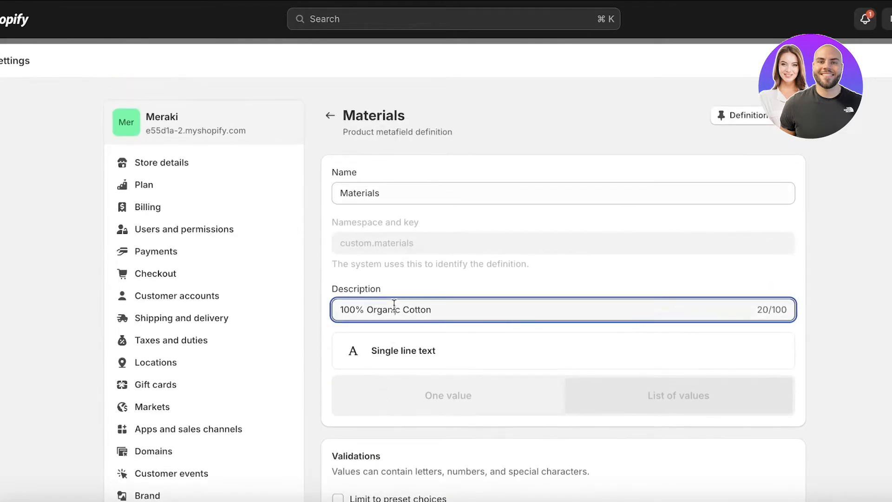
Replace the Materials metafield definition's description with "Material or Composition" and save the definition.
key(super+a)
key(BackSpace)
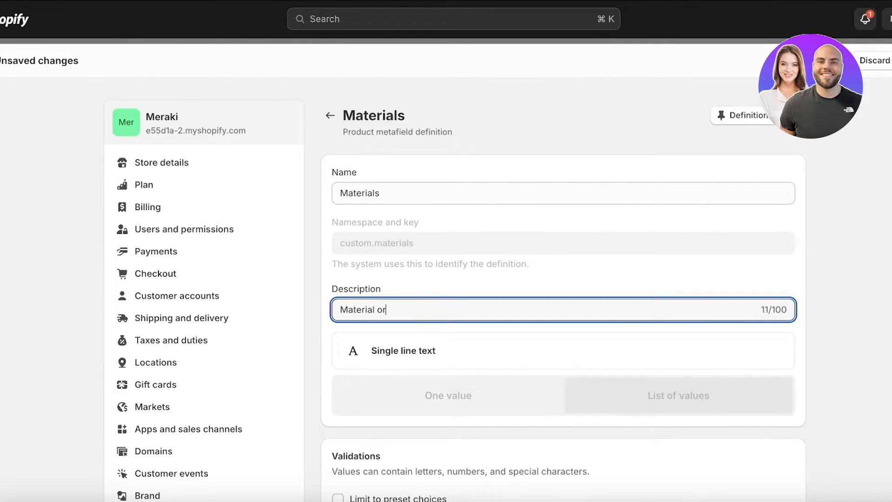
text(Material or Composition)
key(super+s)
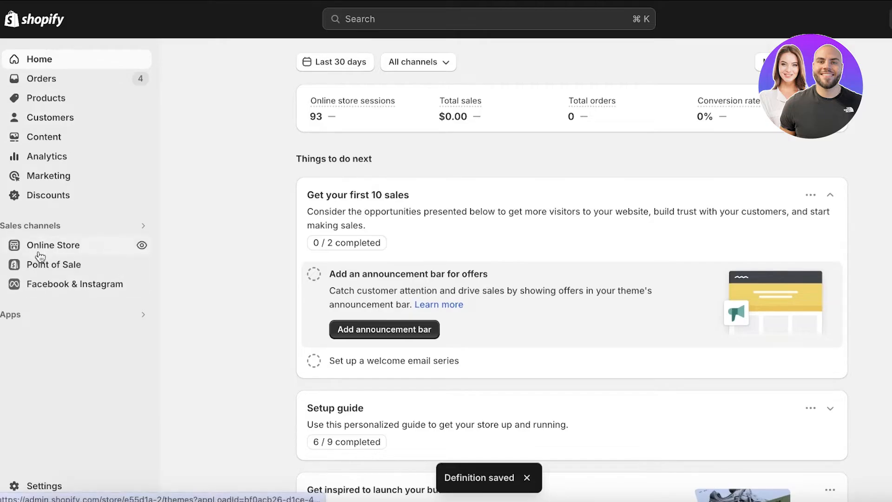
View the Cozy Jacket's online store page and check whether its materials are displayed.
click(42, 243)
click(28, 99)
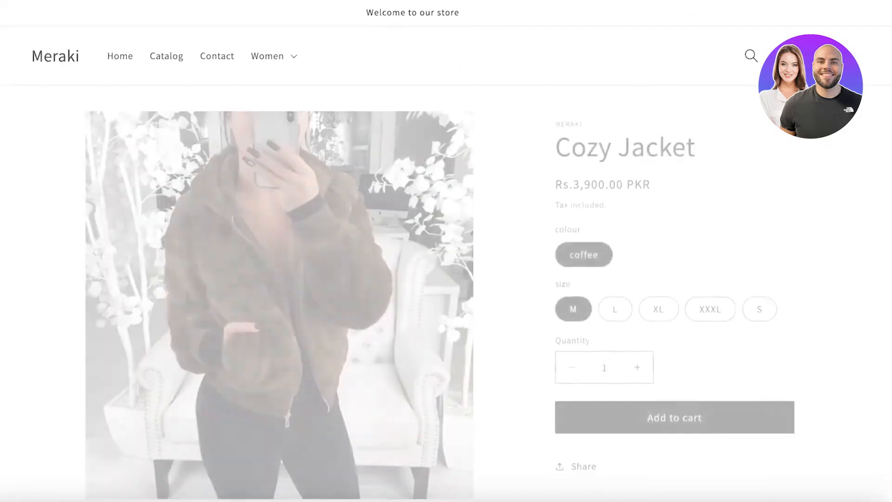
scroll(370, 38, down, 10)
scroll(353, 122, down, 1)
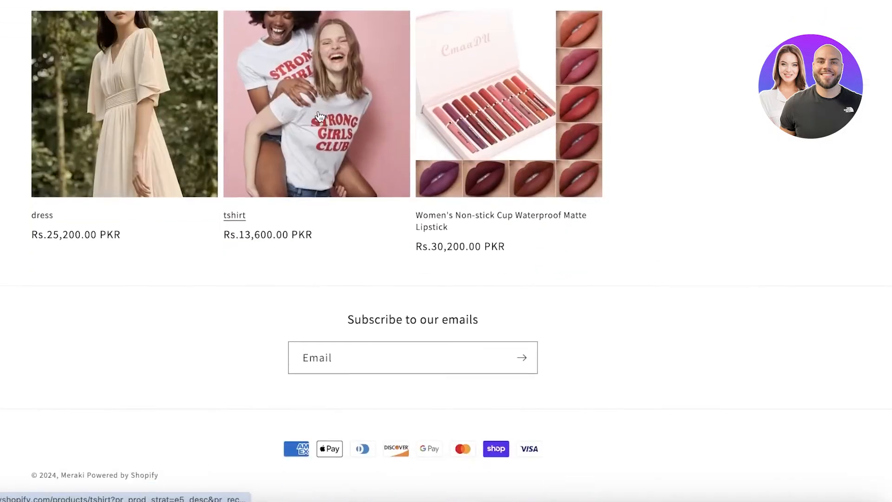
scroll(325, 116, up, 15)
scroll(317, 117, down, 8)
scroll(318, 120, up, 8)
scroll(318, 120, down, 8)
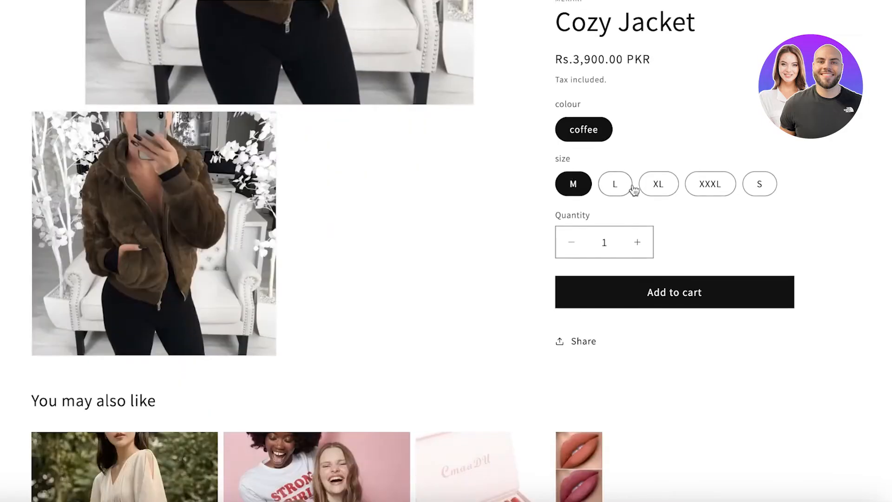
scroll(389, 9, up, 7)
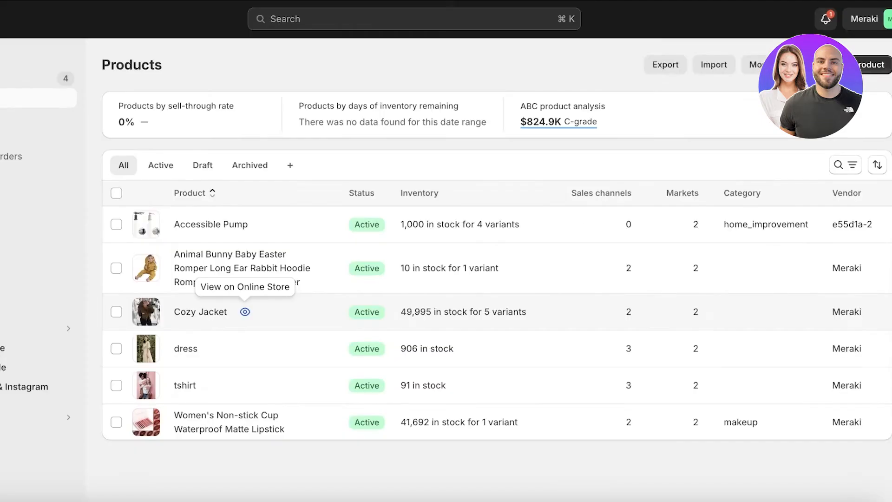
Open the store's custom data settings and review the variant and product metafield definitions.
click(14, 484)
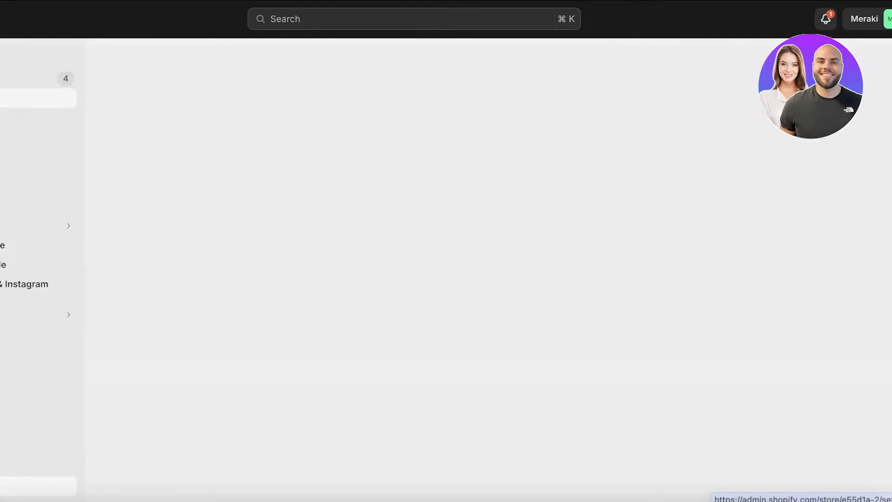
scroll(99, 392, down, 7)
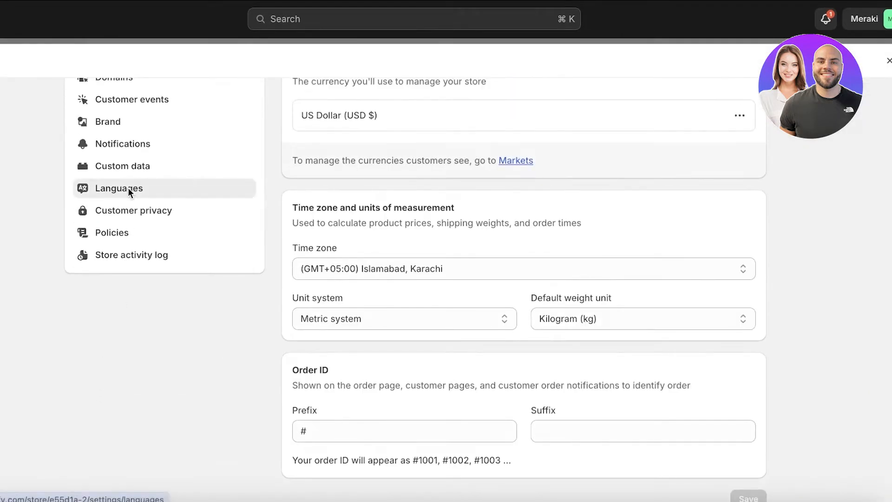
click(127, 188)
scroll(107, 362, down, 3)
click(112, 391)
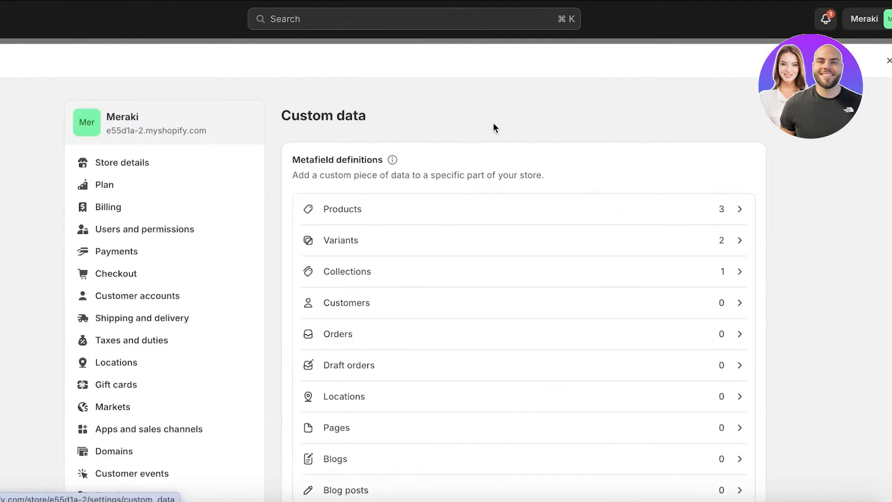
click(445, 239)
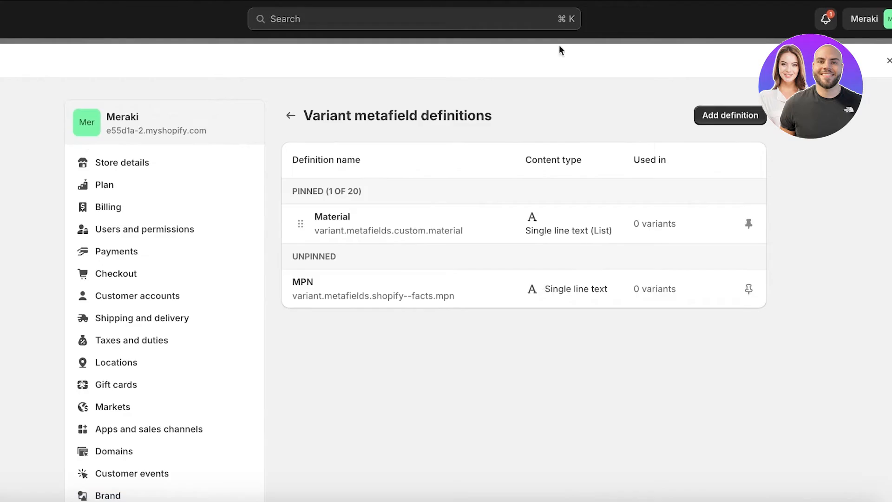
click(292, 117)
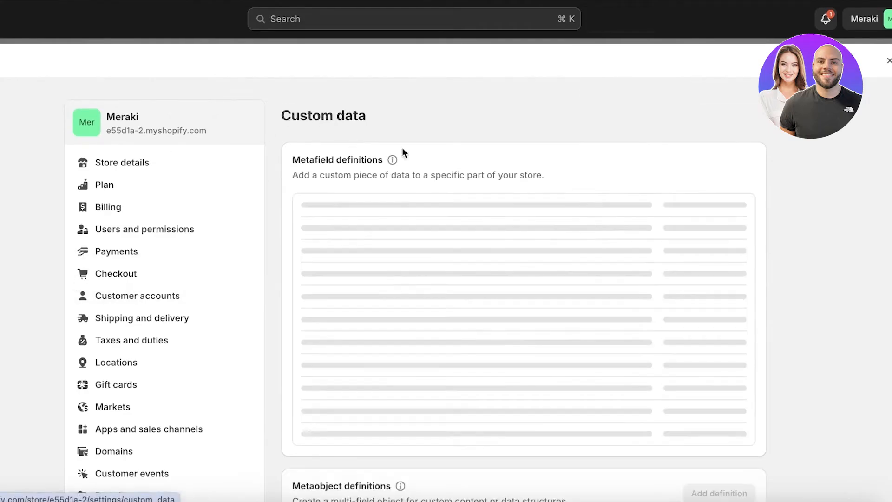
click(460, 207)
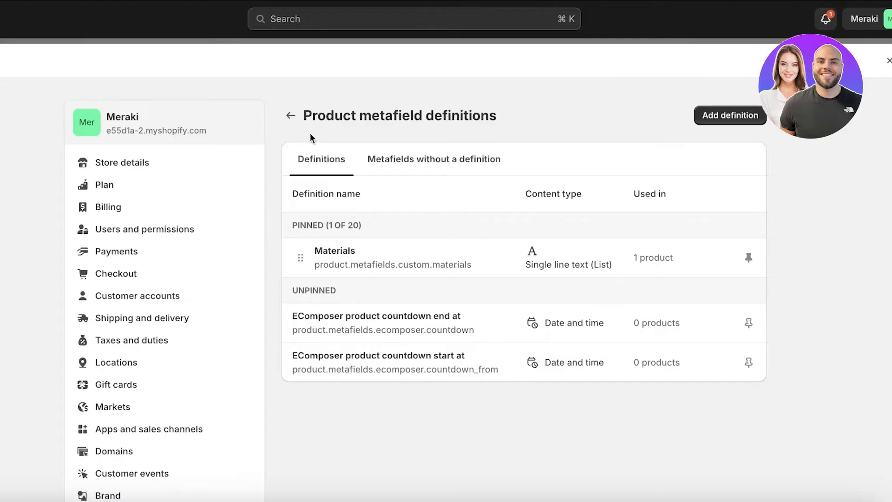
click(292, 116)
Start a new metaobject definition and name it "Fabric".
scroll(573, 221, down, 5)
click(355, 418)
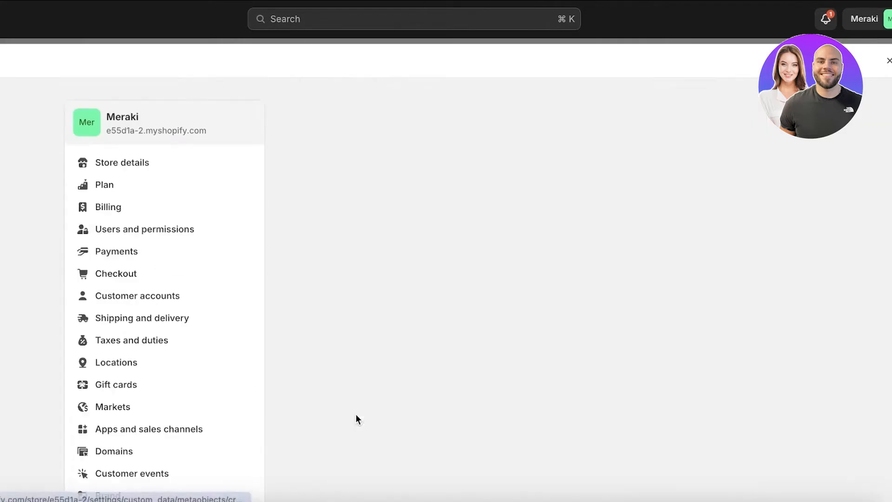
click(421, 179)
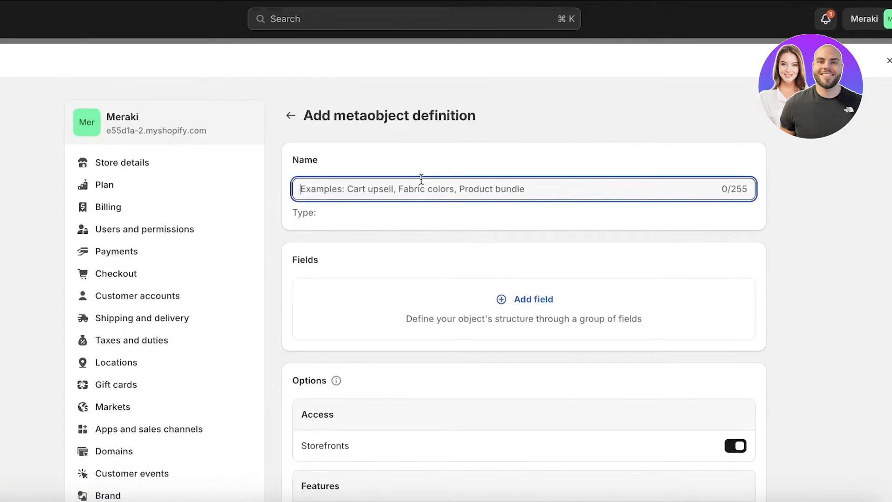
text(Fabric)
Add a one-product reference field named "Fabrics" with the description "Materials" to the Fabric metaobject definition.
click(533, 299)
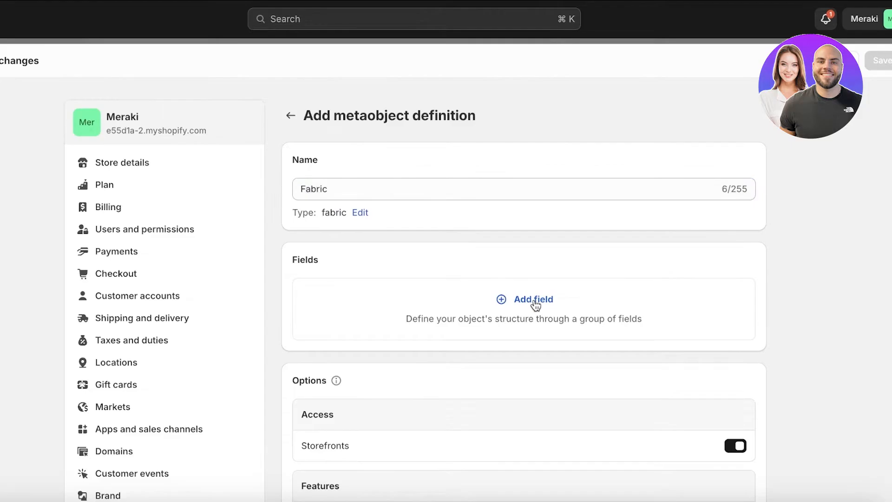
click(343, 181)
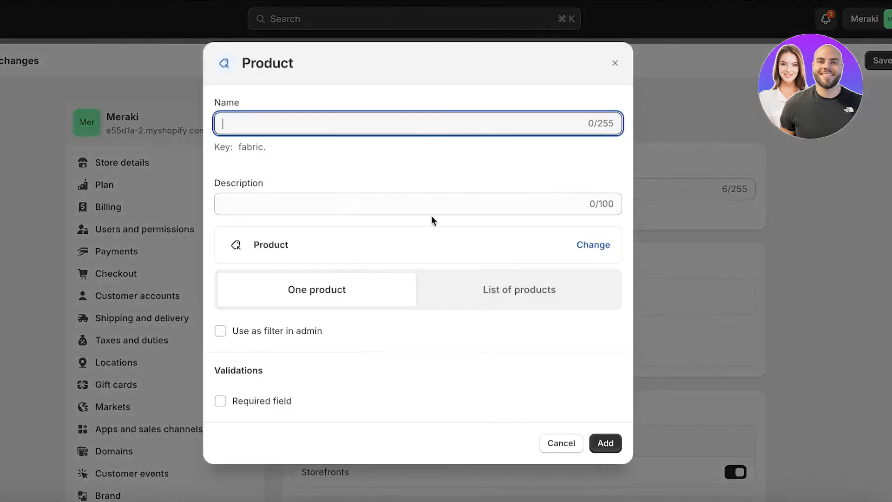
text(A)
key(BackSpace)
text(Fabrics)
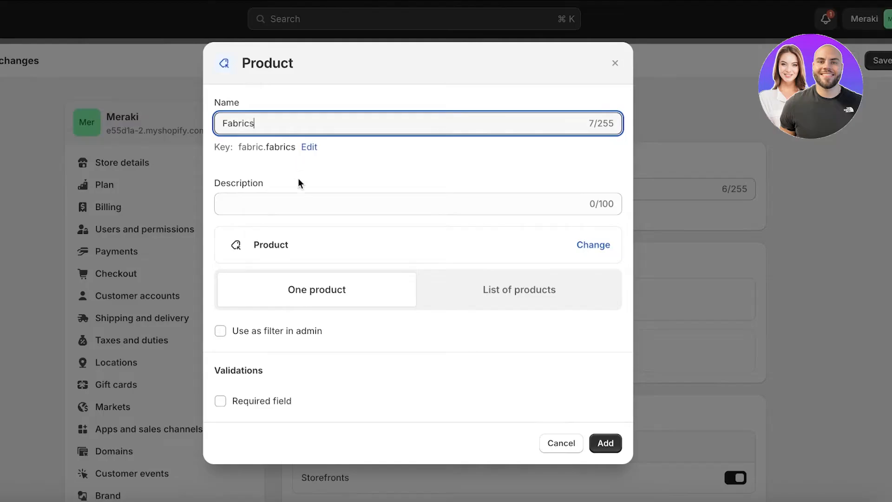
click(298, 197)
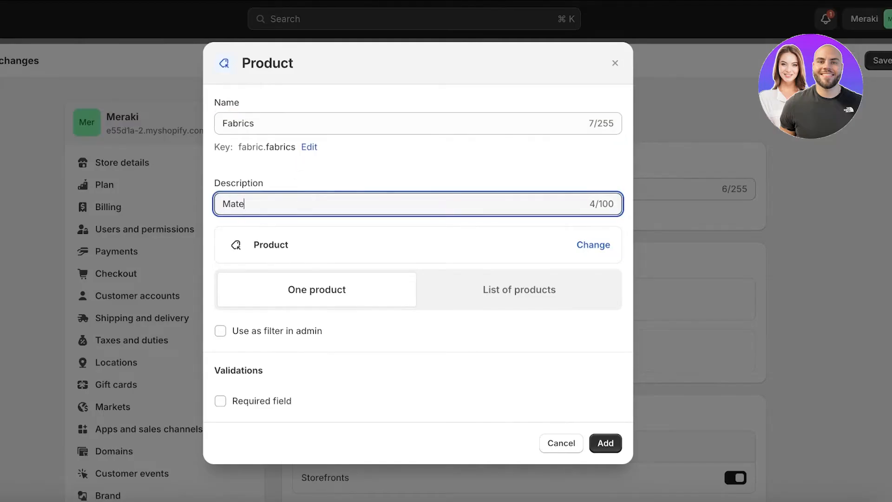
click(438, 277)
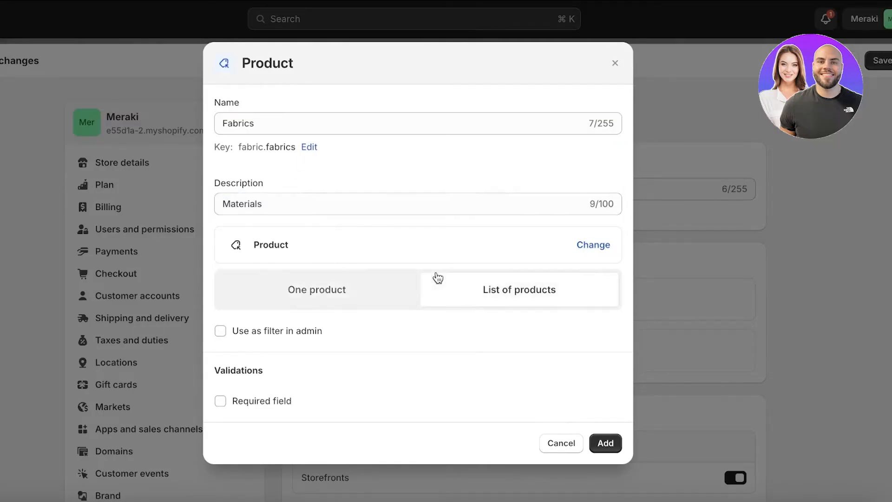
click(270, 258)
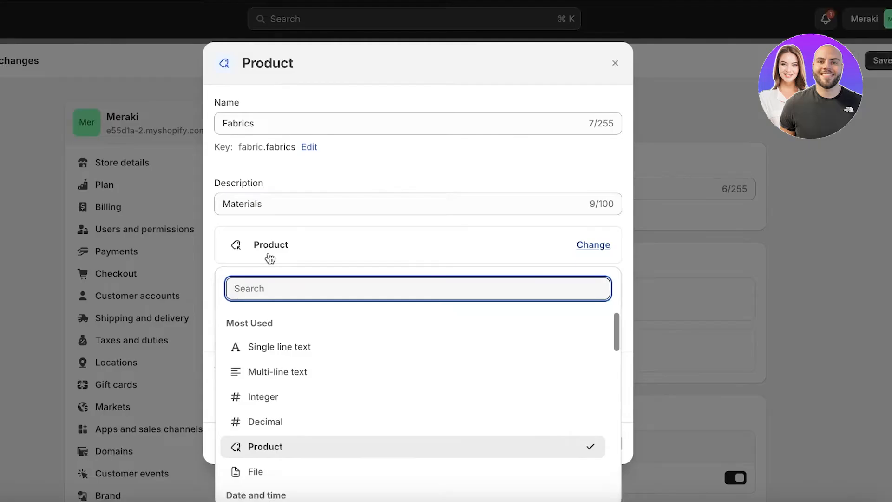
click(270, 258)
click(304, 296)
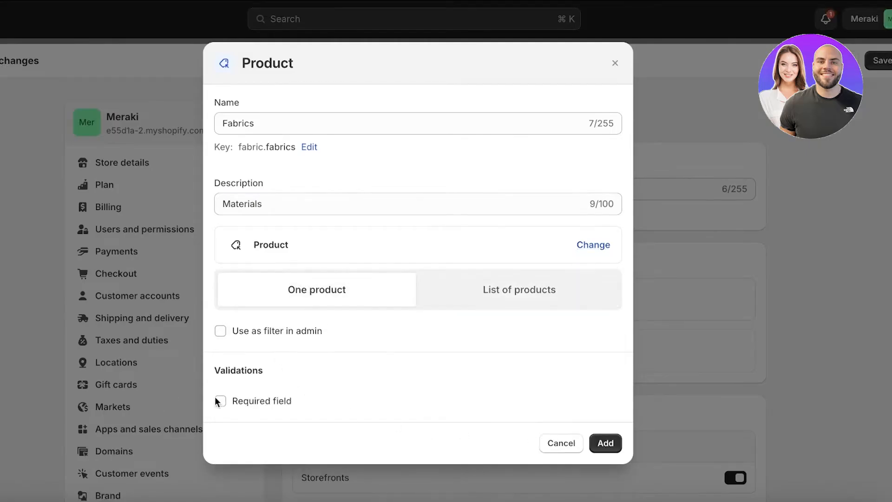
click(590, 443)
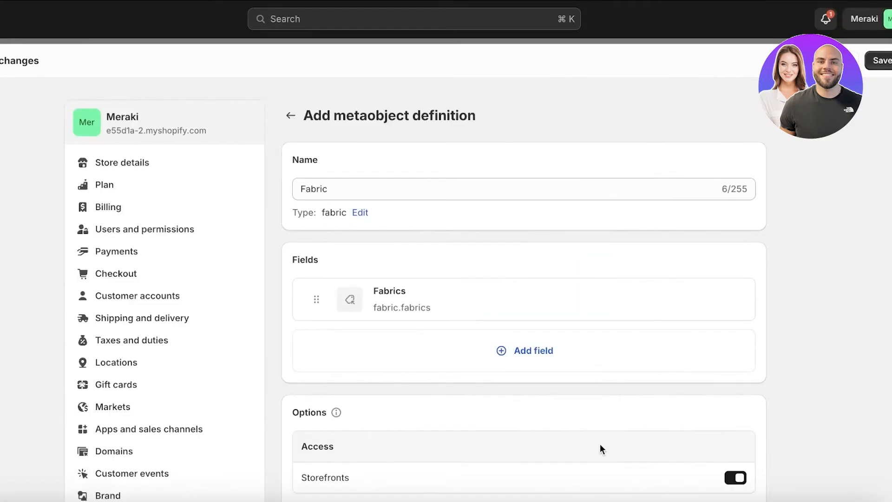
Check the Fabric metaobject definition's access and feature options, then save the definition.
scroll(318, 300, down, 5)
scroll(539, 355, up, 4)
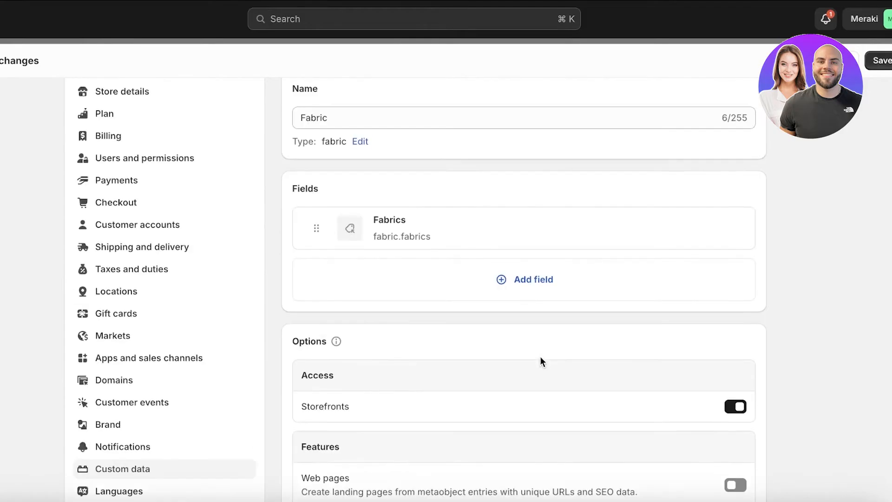
scroll(651, 367, down, 4)
click(748, 375)
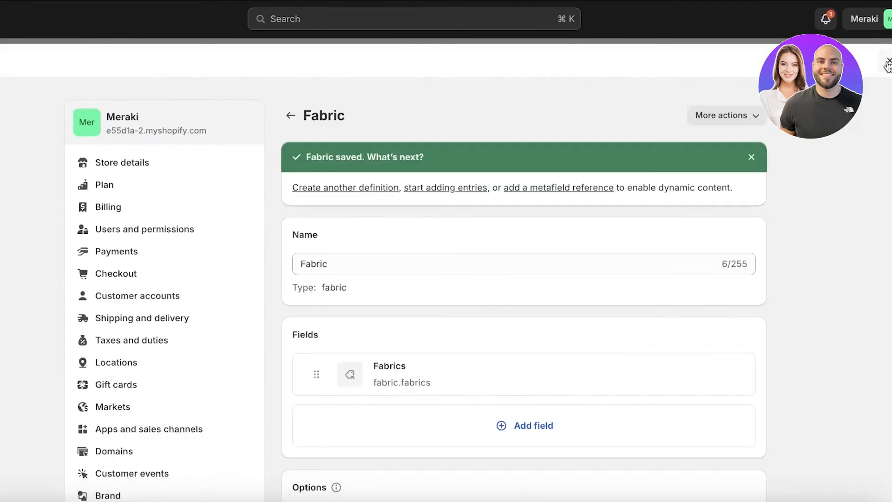
Examine the metafield and metaobject definitions in the custom data settings, including the Fabric entry, then close the settings.
click(289, 116)
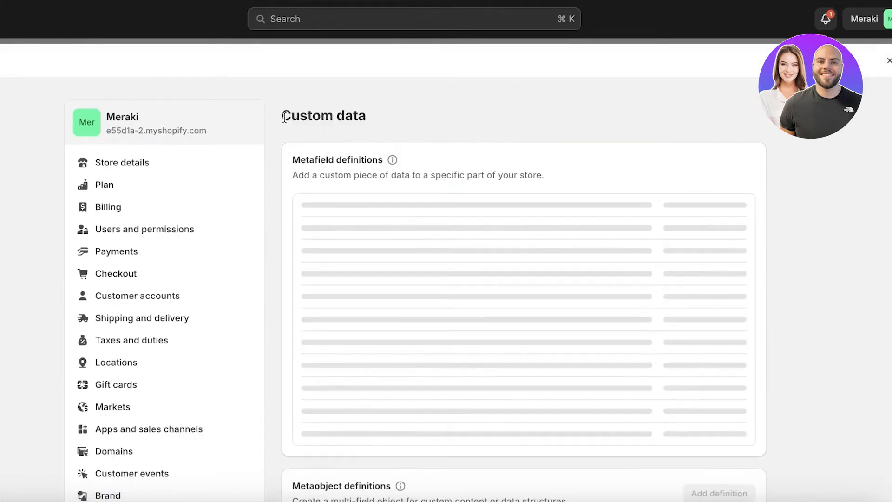
scroll(294, 255, down, 5)
scroll(320, 294, up, 5)
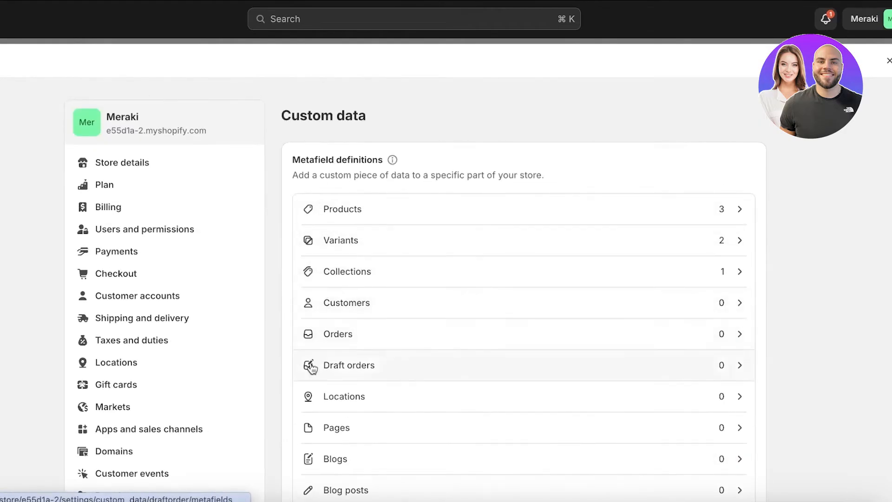
scroll(309, 367, down, 5)
scroll(350, 279, up, 2)
scroll(349, 277, up, 3)
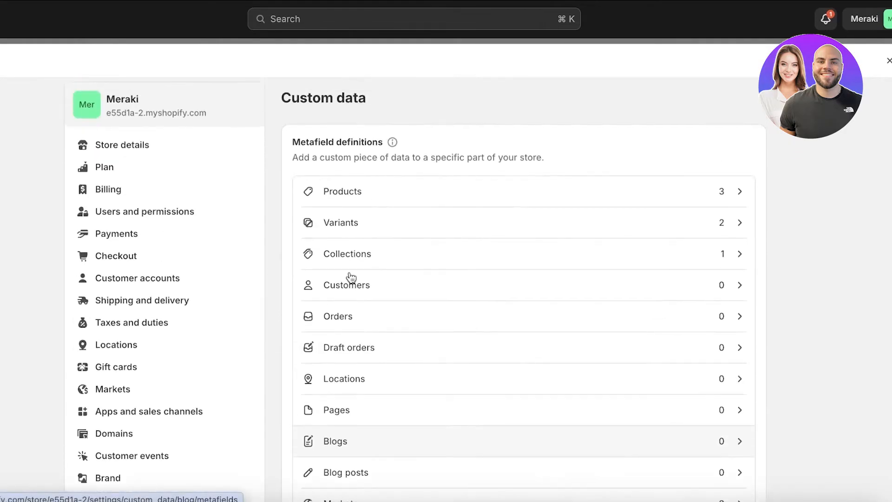
scroll(355, 293, down, 4)
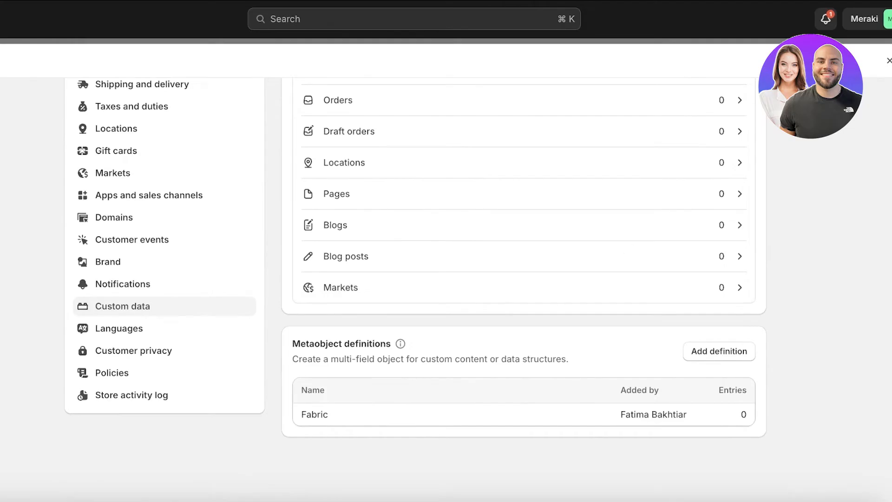
drag(297, 359, 511, 358)
click(551, 358)
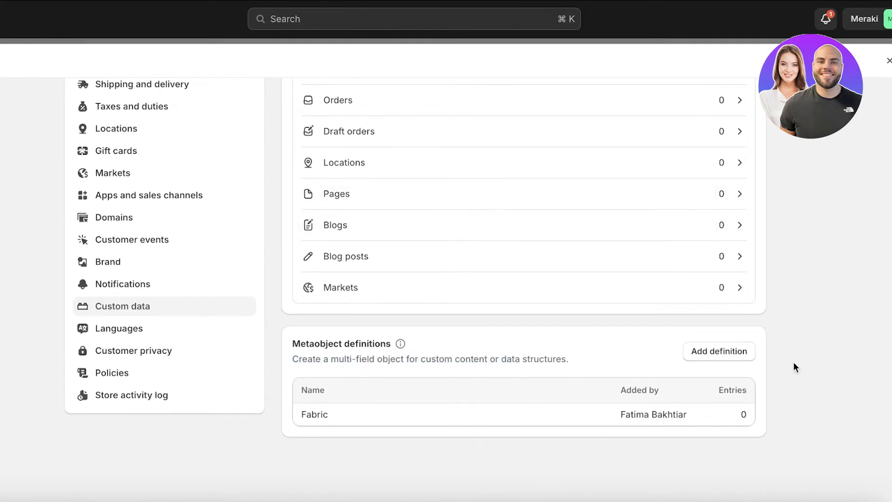
click(737, 418)
click(888, 63)
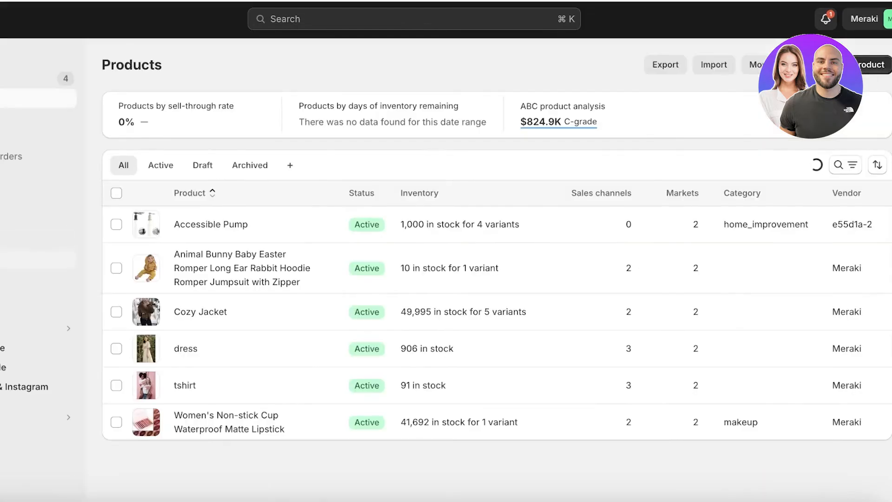
Open the tshirt product and set its Materials product metafield to the single item "Cotton".
click(185, 386)
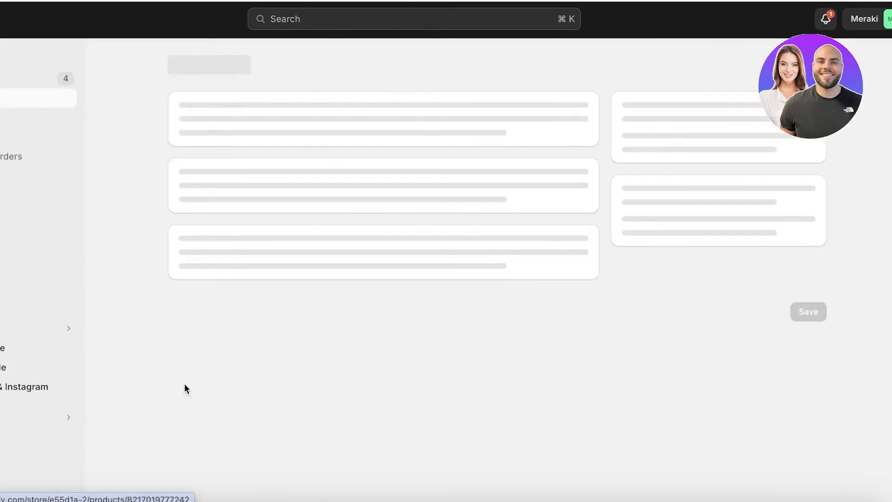
scroll(324, 204, down, 10)
scroll(324, 205, down, 10)
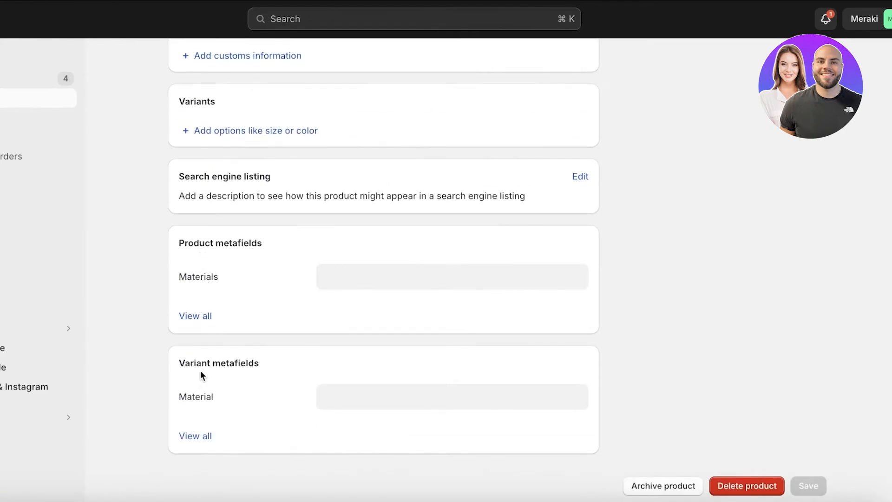
click(445, 276)
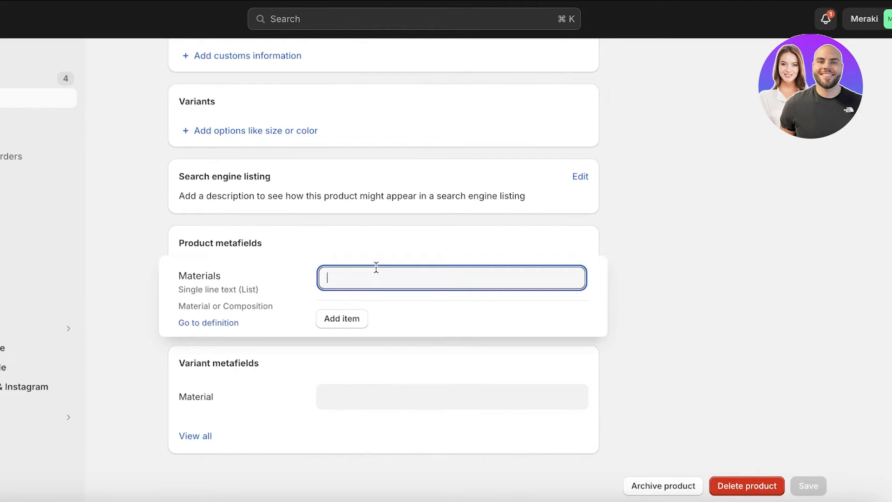
text(M)
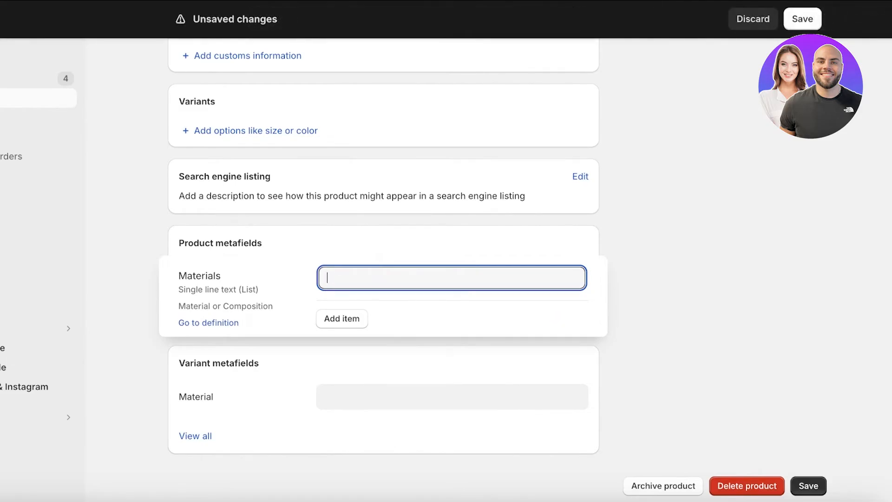
text(Cto)
key(BackSpace)
key(BackSpace)
text(otton)
key(Return)
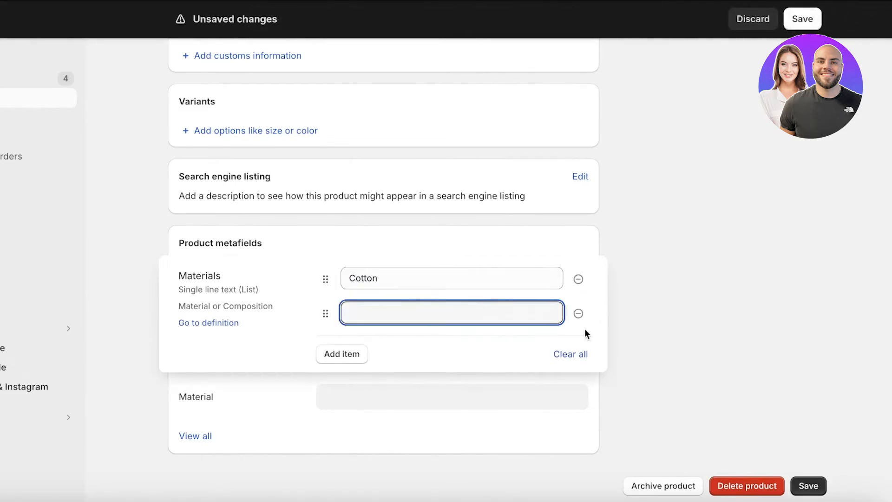
click(708, 314)
click(416, 279)
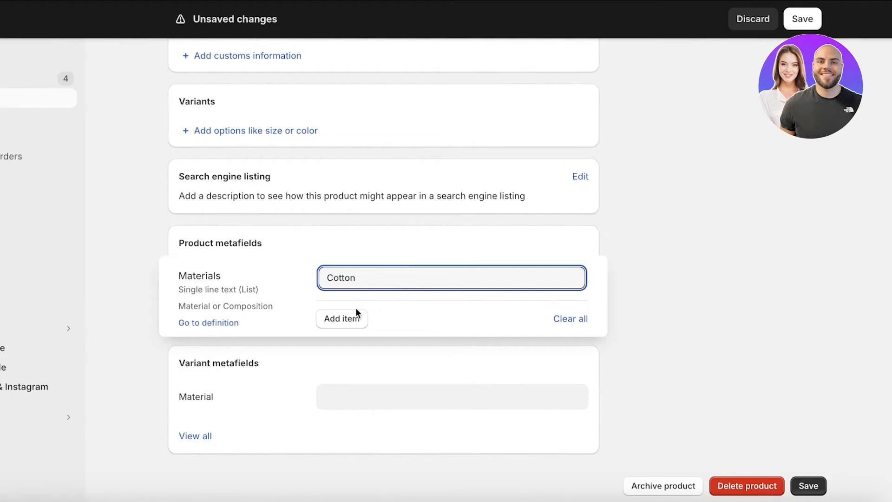
click(269, 303)
Set the tshirt's Material variant metafield to Plastic and save the product.
click(396, 398)
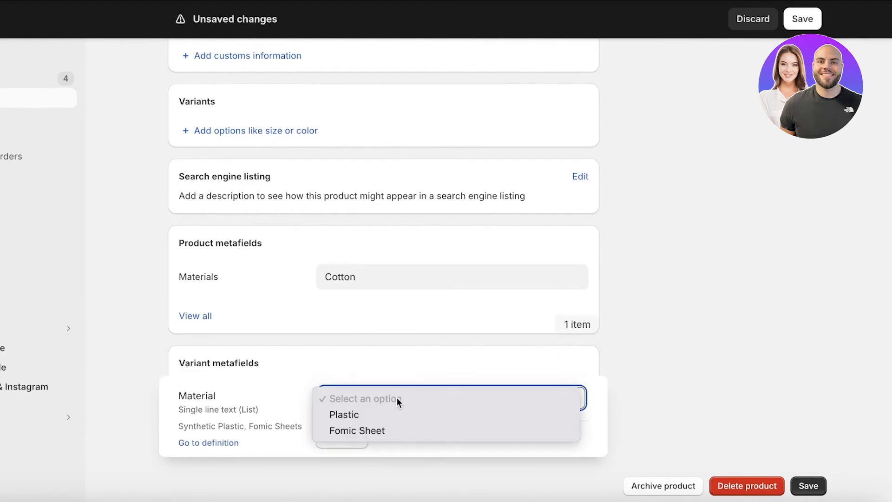
click(386, 415)
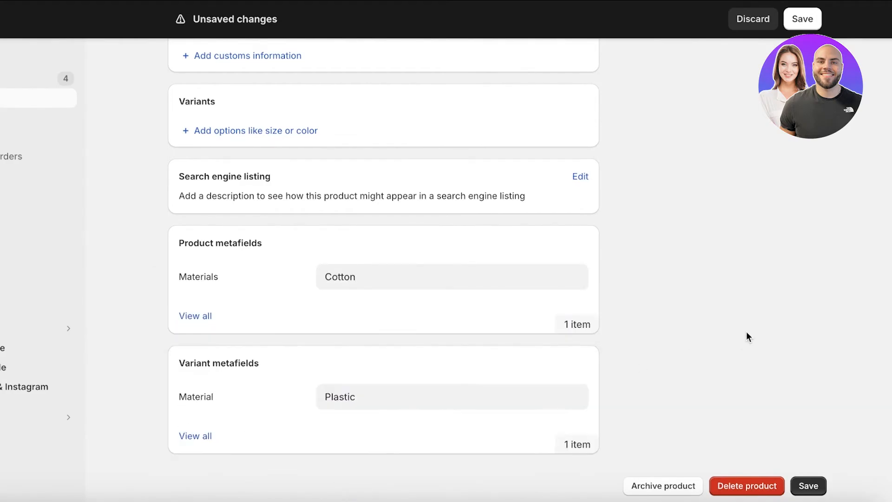
click(423, 398)
click(541, 390)
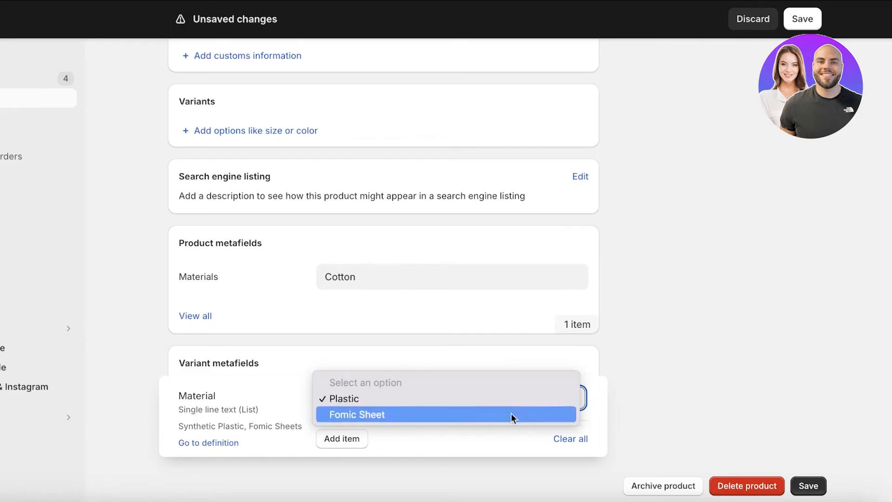
click(796, 366)
click(821, 486)
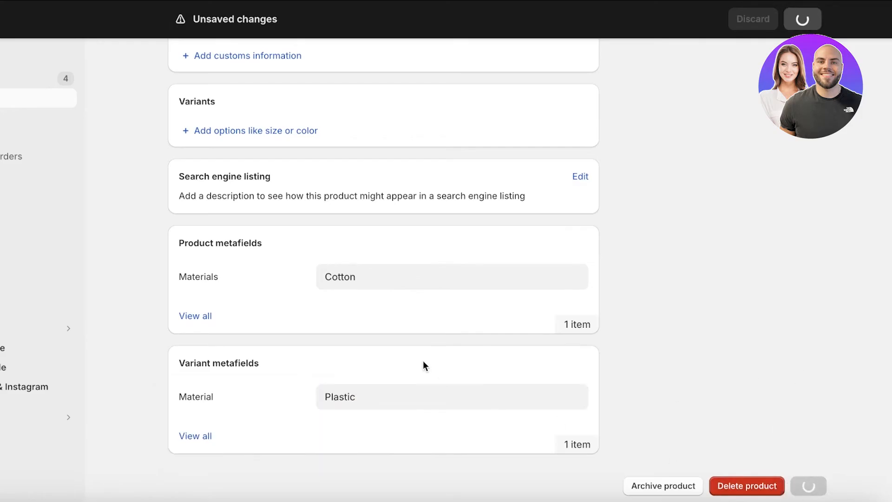
Return to the product list and examine the tshirt's page in the online store.
scroll(329, 179, up, 15)
click(175, 64)
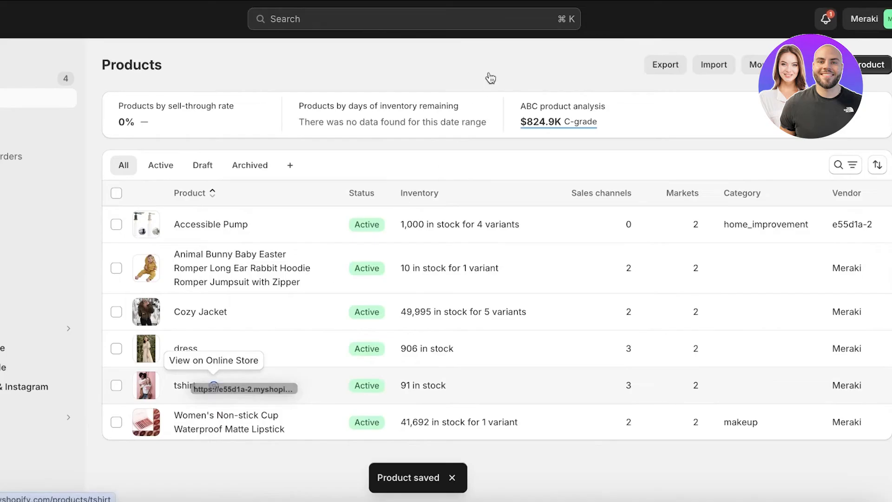
click(213, 387)
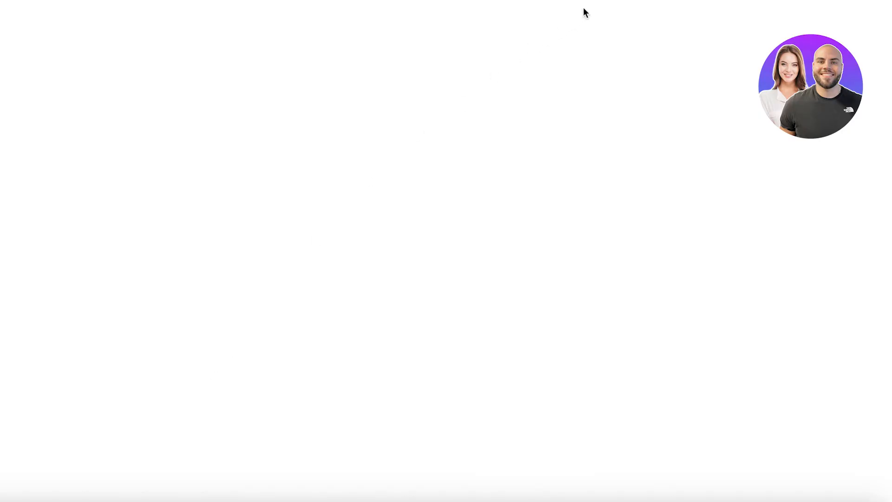
scroll(492, 174, down, 3)
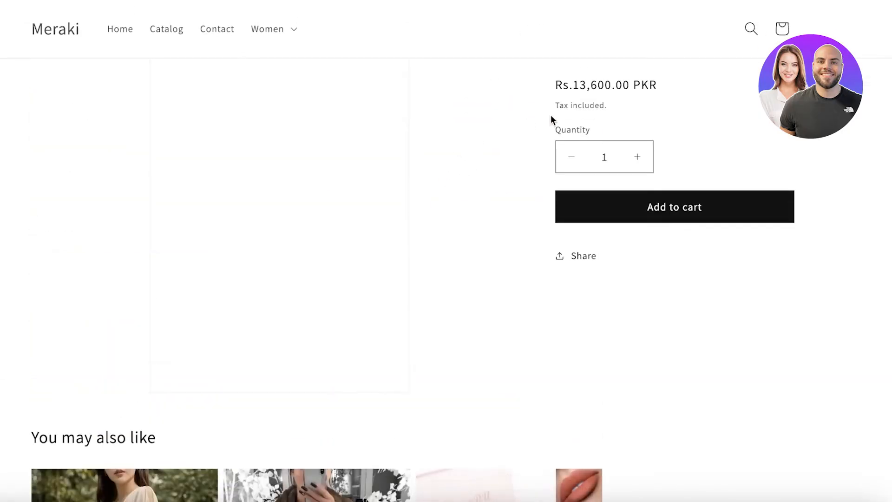
scroll(517, 169, up, 3)
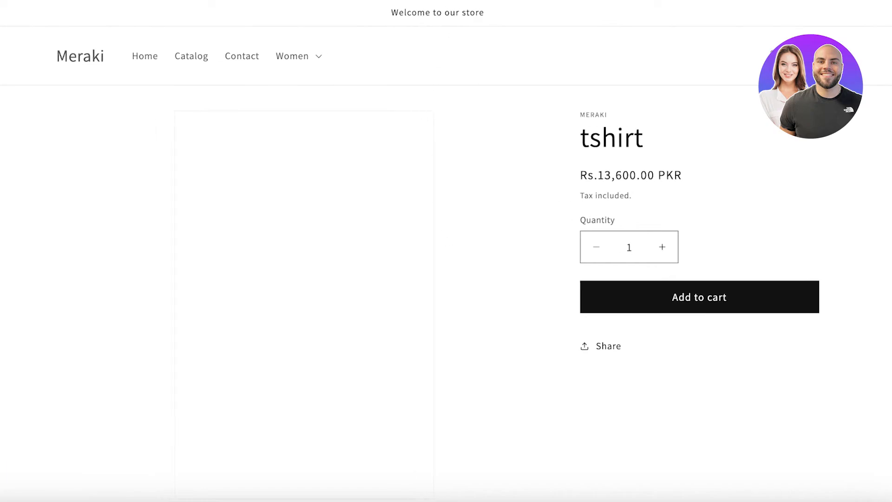
Start customizing the Dawn theme from the store admin and open its Default product template.
key(ctrl+shift+Tab)
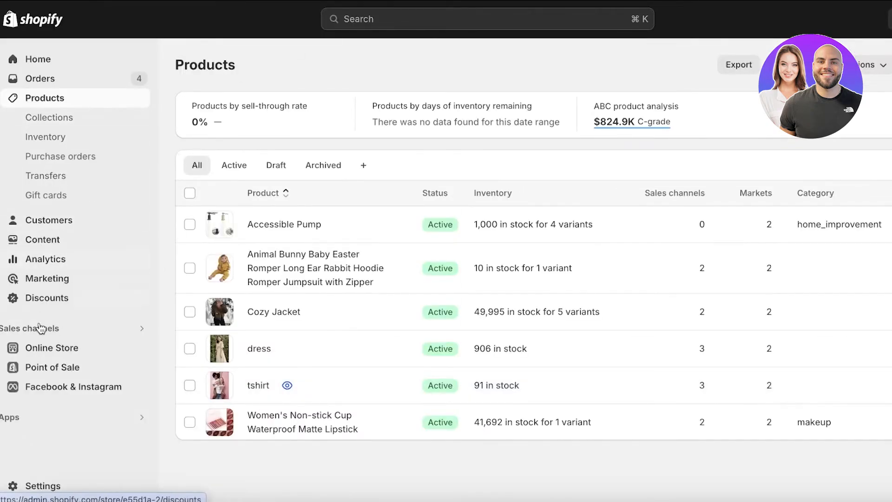
click(47, 348)
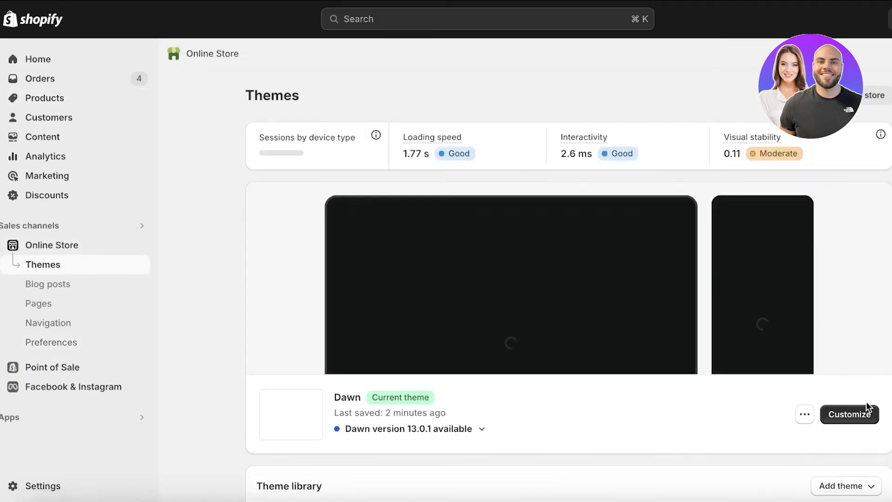
click(865, 404)
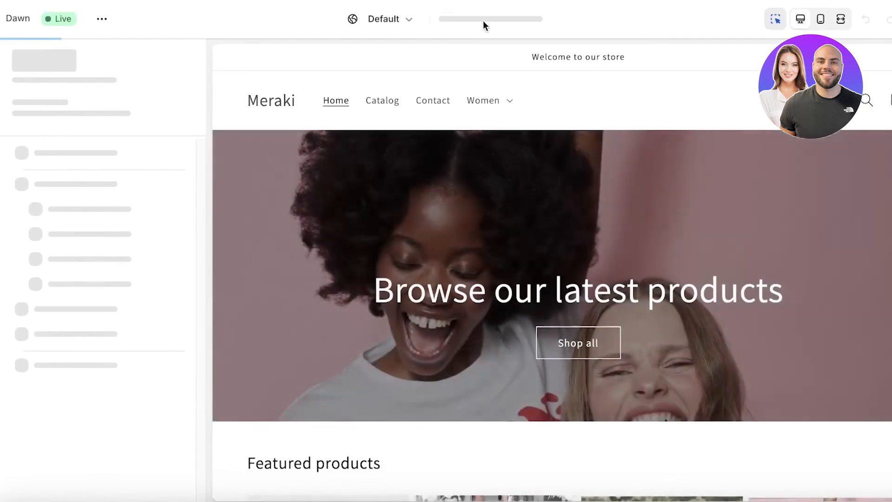
click(471, 15)
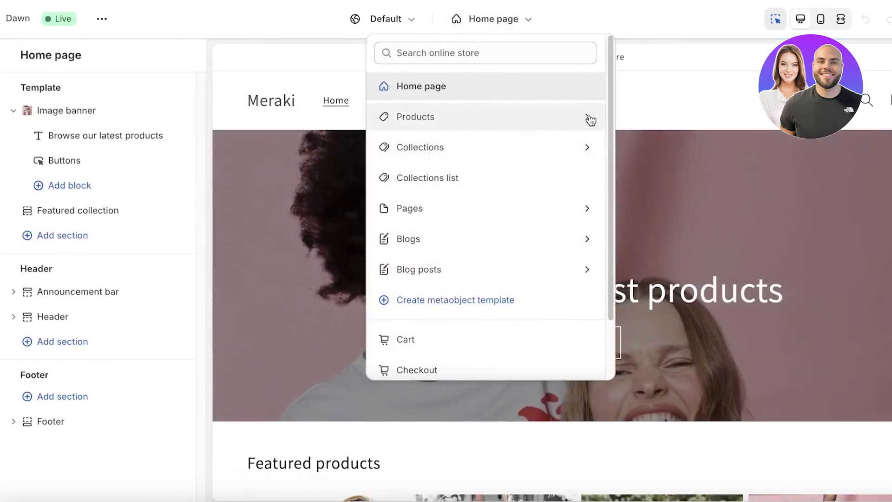
click(589, 117)
click(501, 129)
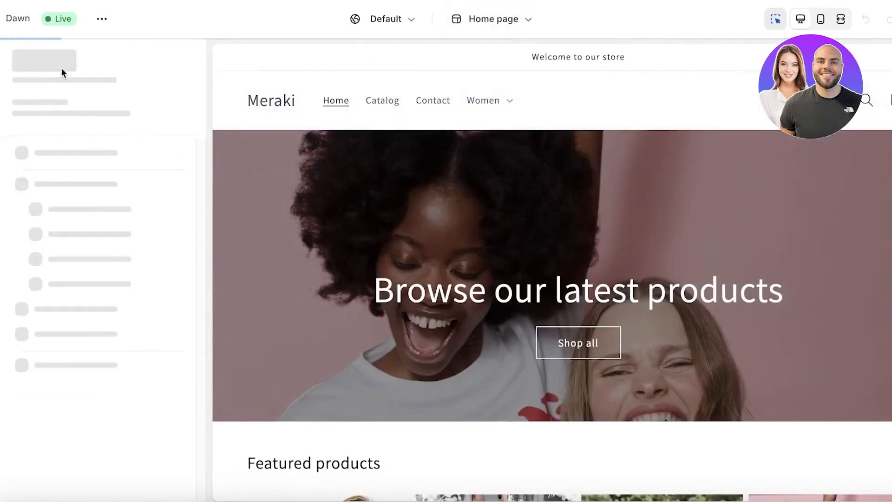
scroll(706, 270, down, 5)
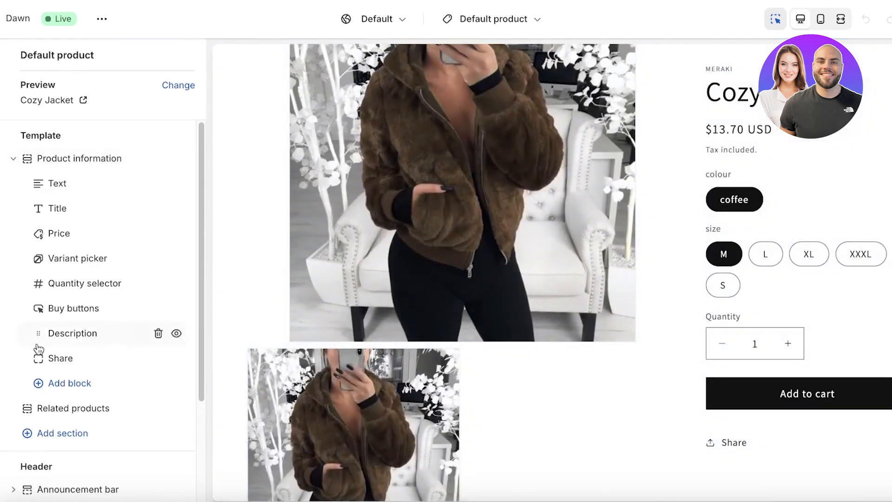
Check the sections that can be added to the Default product template, then change its preview product to tshirt.
click(28, 431)
scroll(269, 372, down, 4)
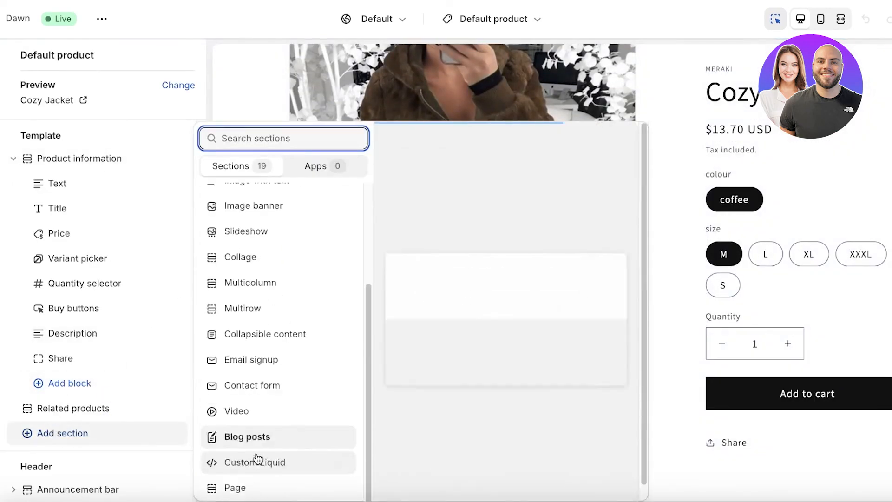
click(342, 73)
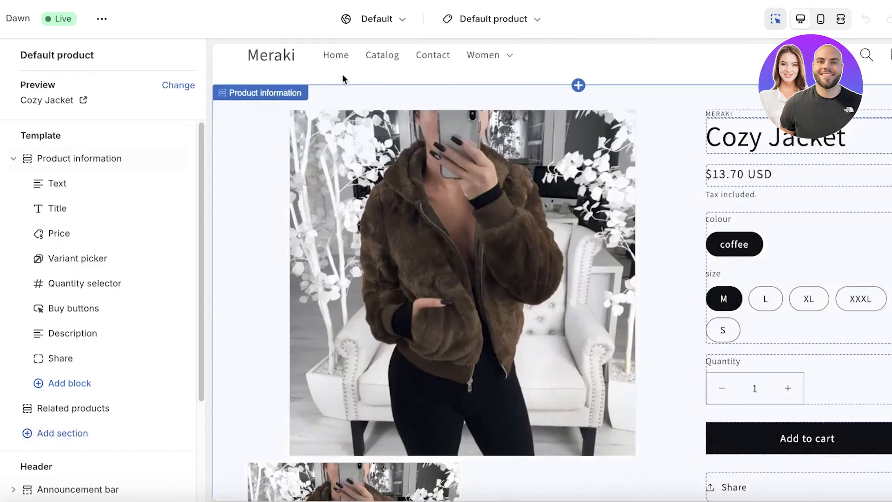
click(365, 26)
click(492, 18)
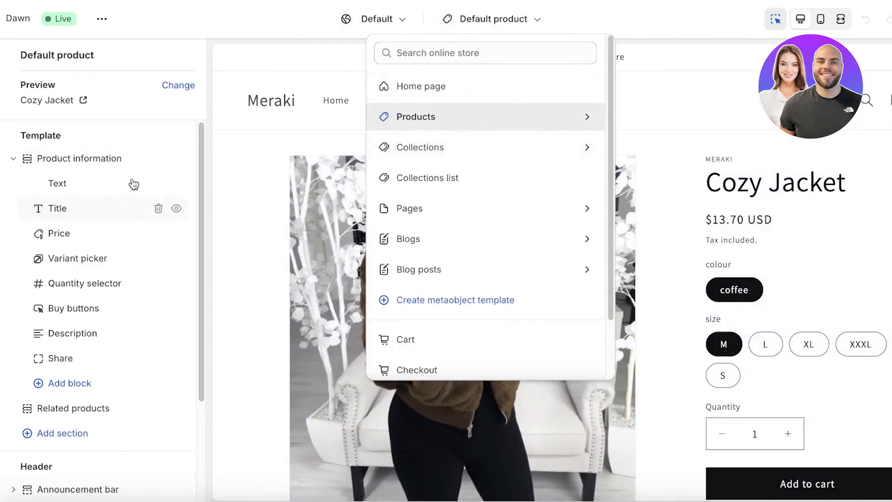
click(112, 87)
click(178, 85)
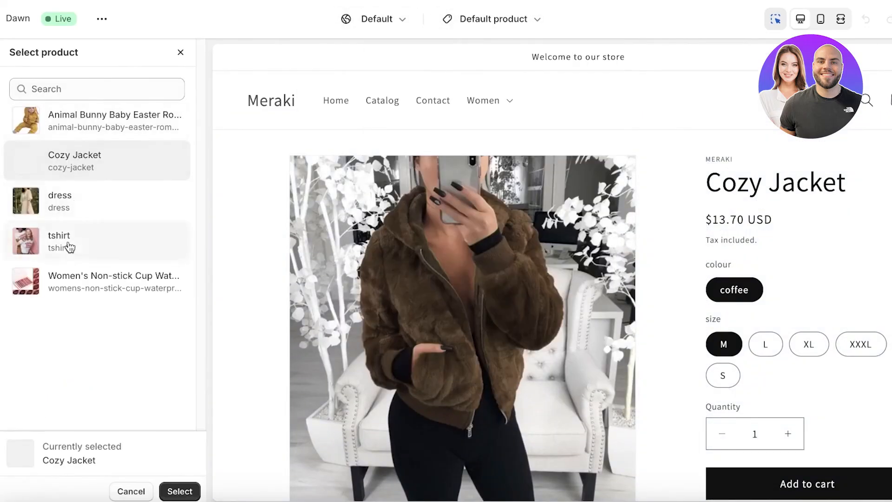
click(60, 238)
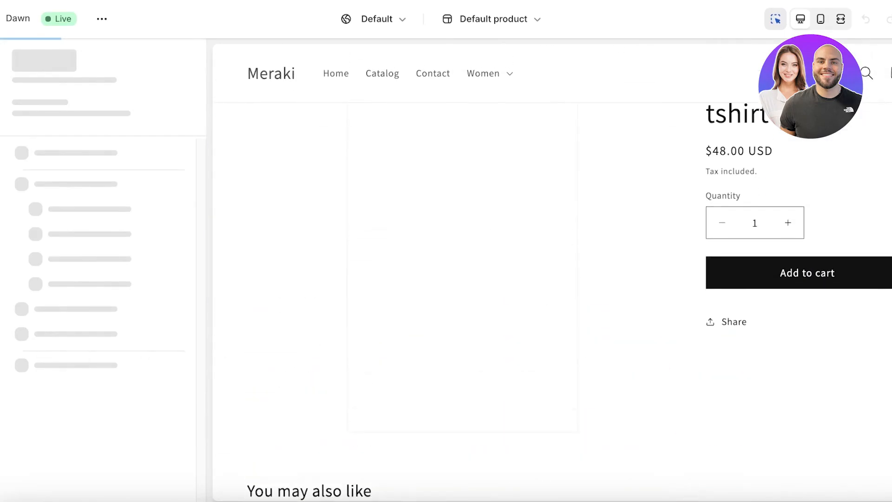
Look through the sections available for the template with the tshirt preview, then go back to the store admin's home page.
click(52, 432)
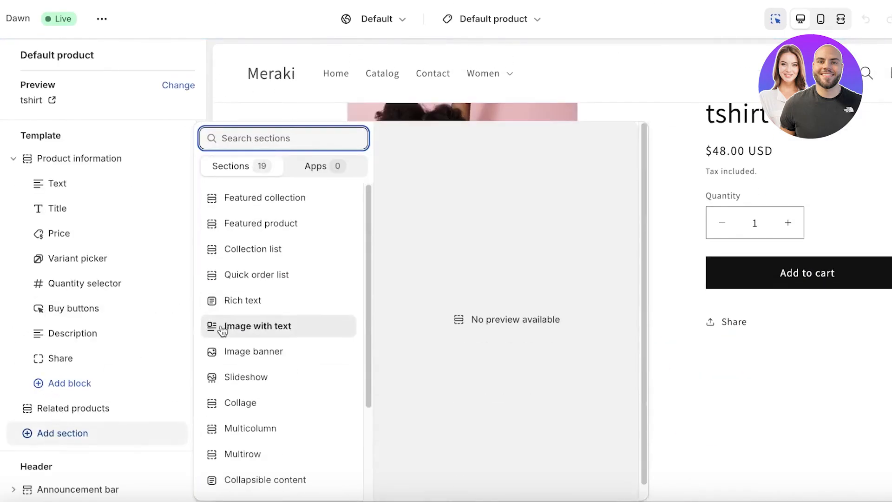
scroll(223, 328, down, 3)
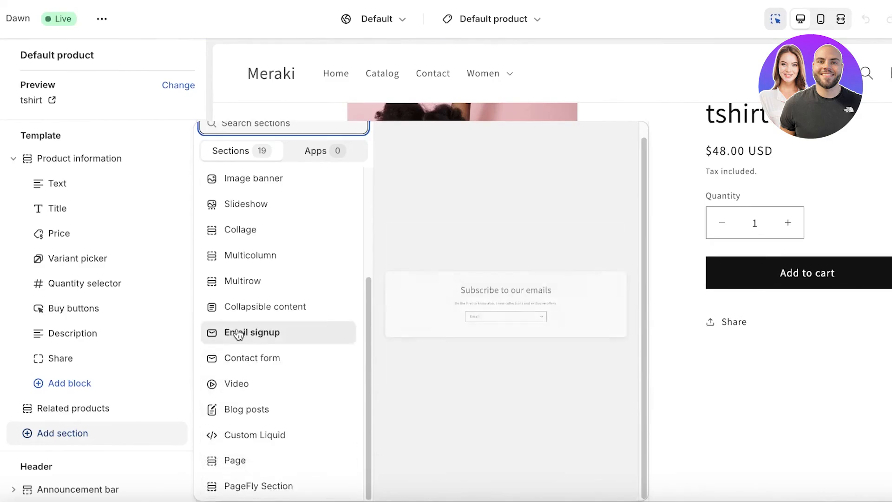
scroll(235, 331, up, 3)
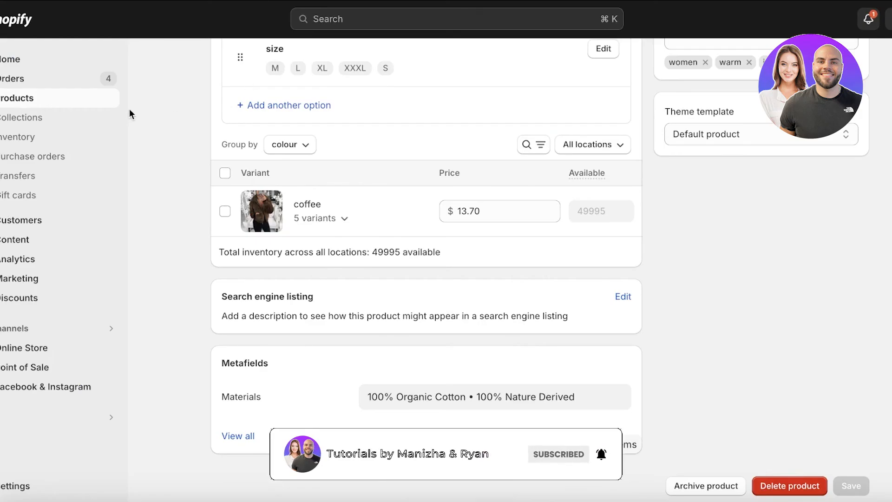
click(19, 59)
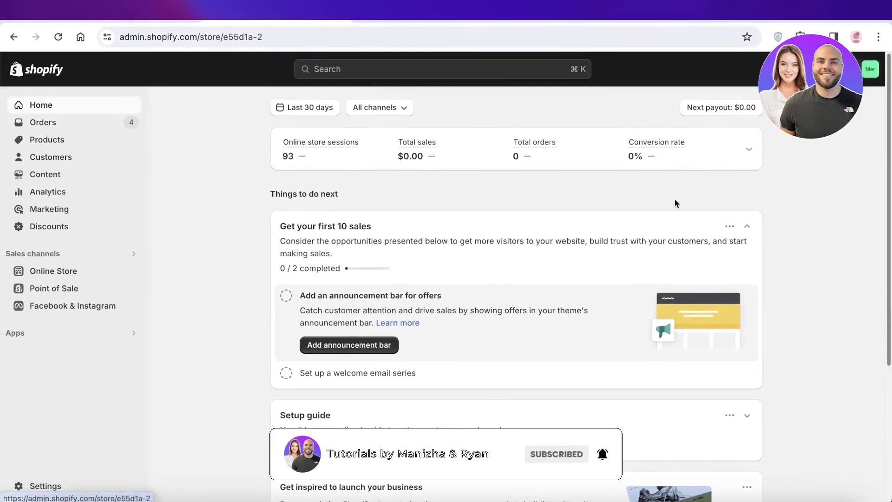